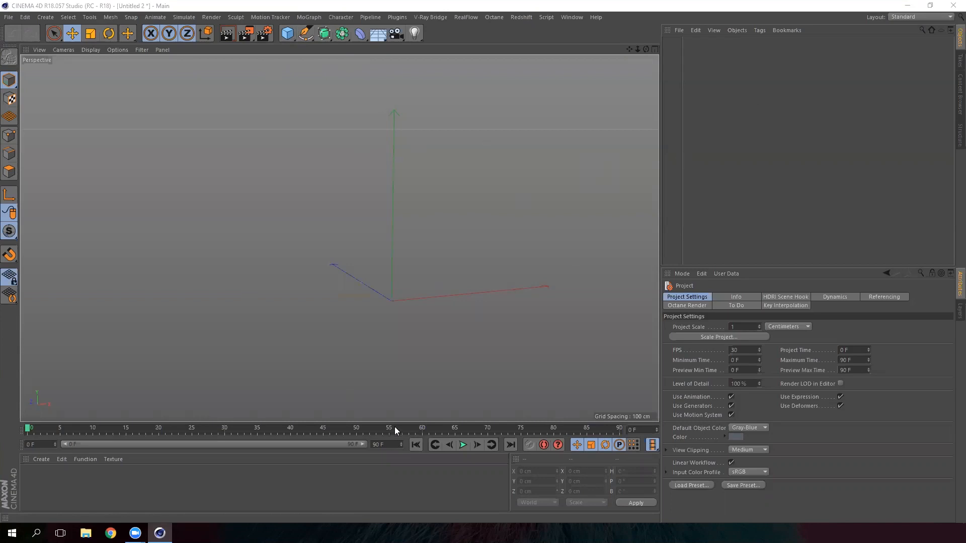
Explore the empty scene by orbiting, panning and zooming the perspective view, and check the four-view layout.
mouse_move(469, 233)
alt+mouse_down()
mouse_move(425, 266)
mouse_move(266, 252)
mouse_move(513, 248)
mouse_move(309, 194)
mouse_move(440, 244)
mouse_move(527, 250)
mouse_move(459, 317)
mouse_move(375, 222)
mouse_move(344, 230)
alt+mouse_up()
alt+drag(479, 280, 513, 270)
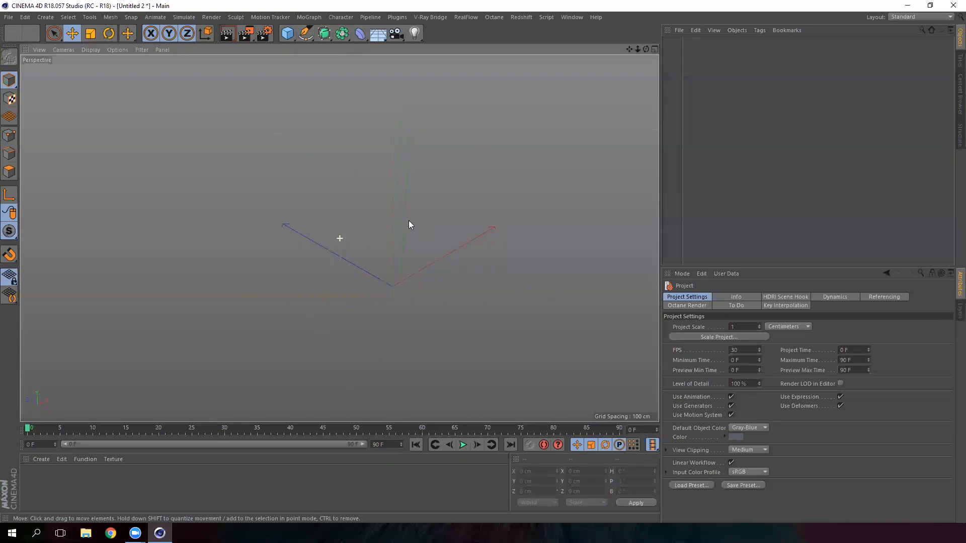
alt+drag(515, 225, 375, 284)
mouse_move(418, 198)
alt+mouse_down()
mouse_move(459, 223)
mouse_move(356, 249)
alt+mouse_up()
mouse_move(325, 216)
alt+mouse_down()
mouse_move(333, 192)
mouse_move(332, 212)
alt+mouse_up()
drag(629, 49, 592, 68)
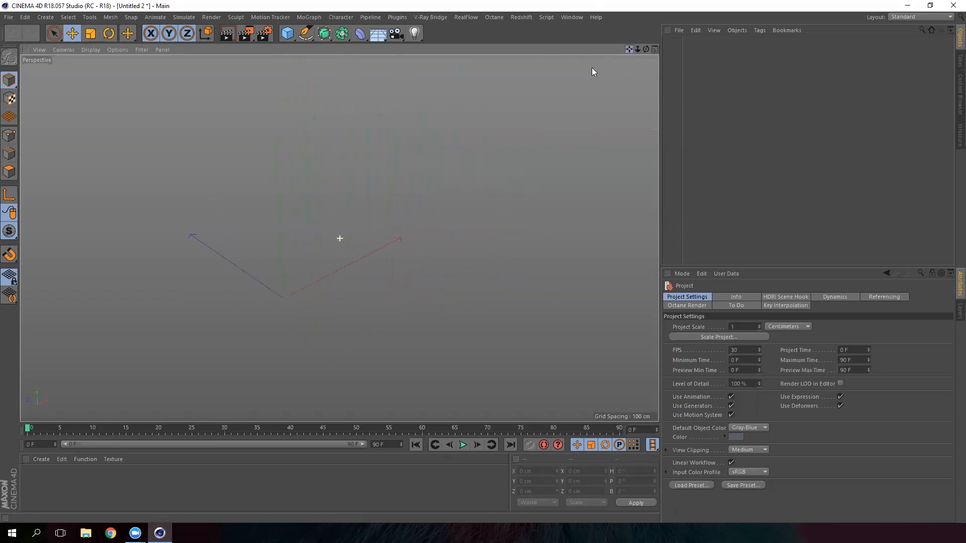
drag(655, 117, 632, 103)
drag(621, 191, 557, 42)
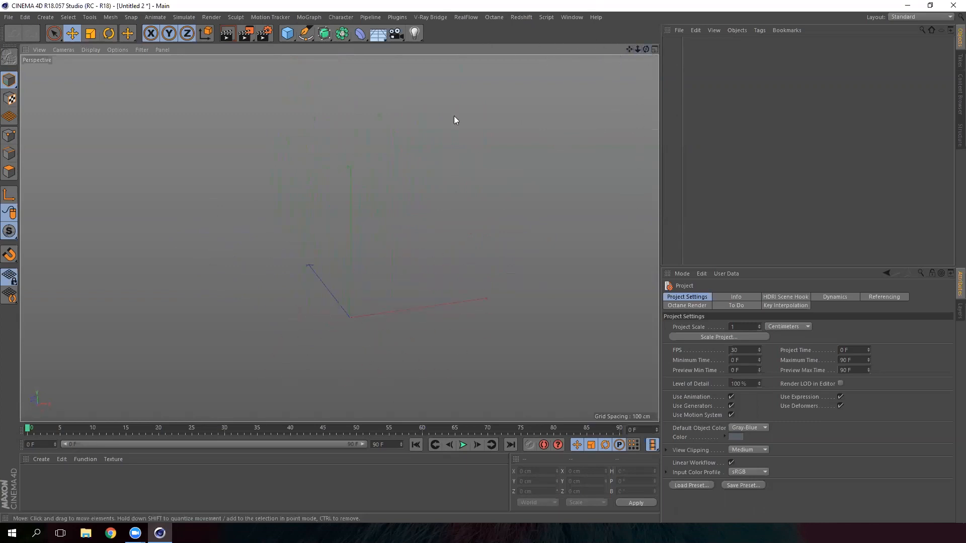
click(656, 49)
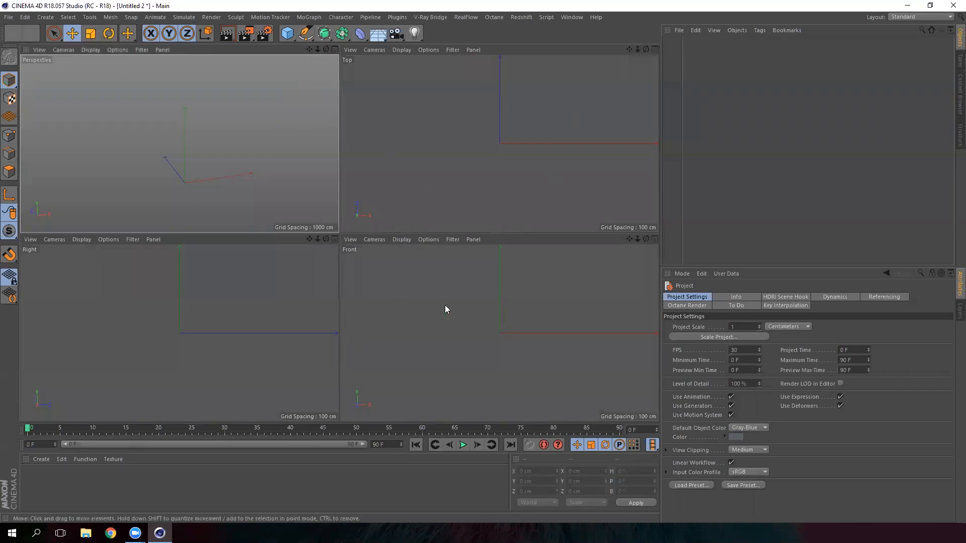
click(335, 49)
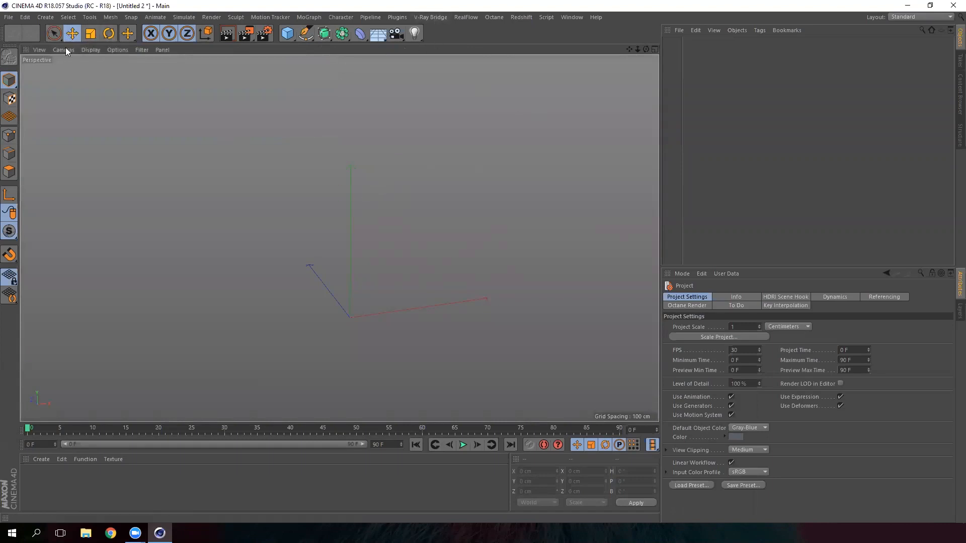
Activate Live Selection, add a cube primitive and convert it into an editable polygon object.
drag(55, 35, 116, 48)
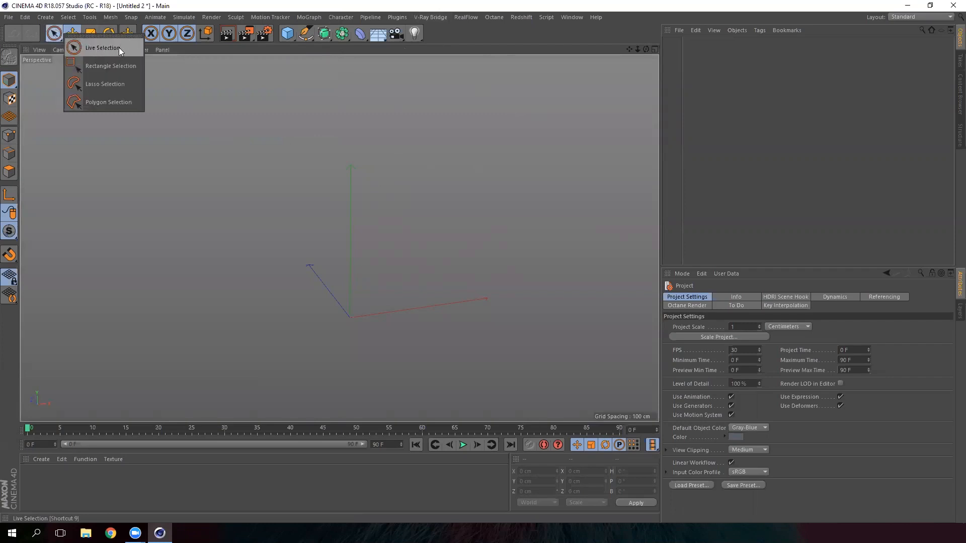
mouse_move(113, 65)
mouse_down()
mouse_move(104, 107)
mouse_move(118, 101)
mouse_move(120, 50)
mouse_up()
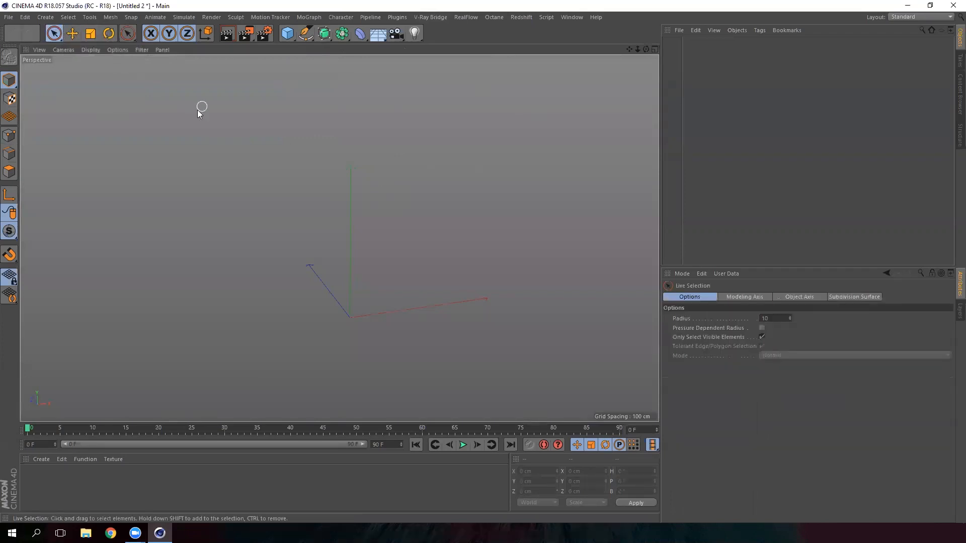
drag(291, 37, 389, 47)
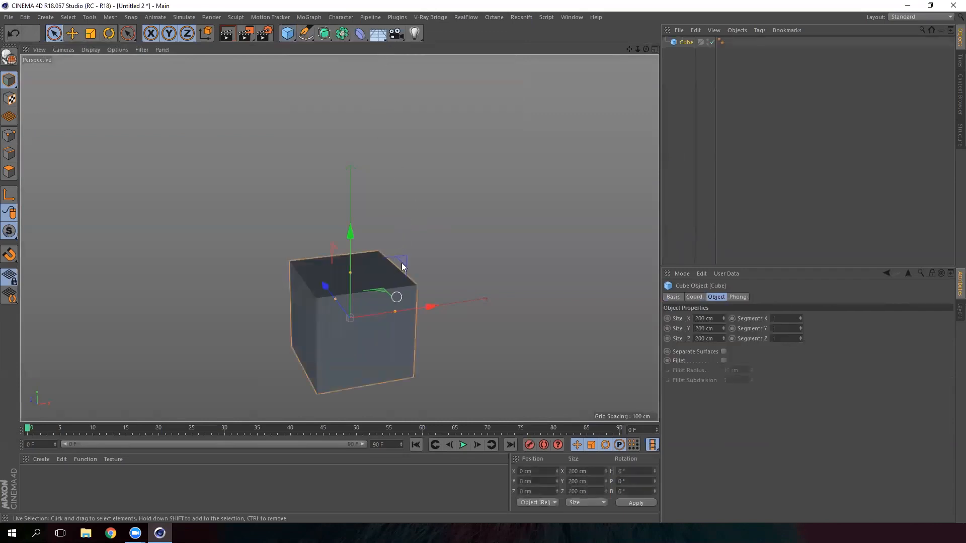
alt+middle_drag(401, 263, 411, 226)
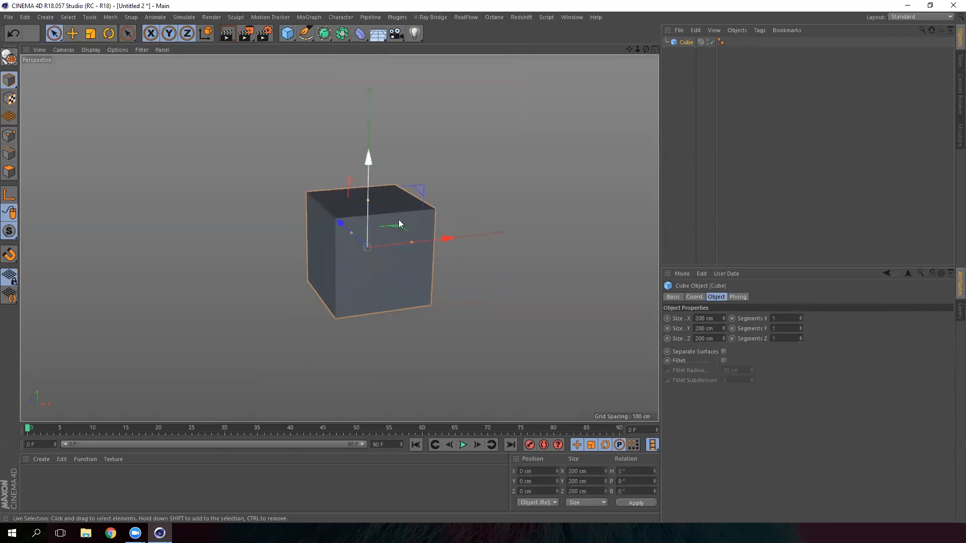
click(10, 57)
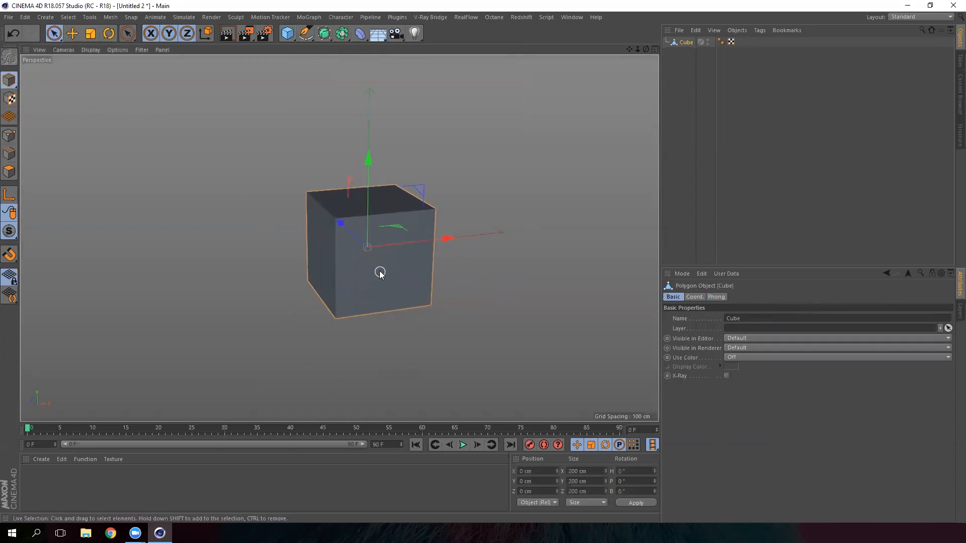
In point mode, select the cube's four top points with Live Selection.
click(9, 136)
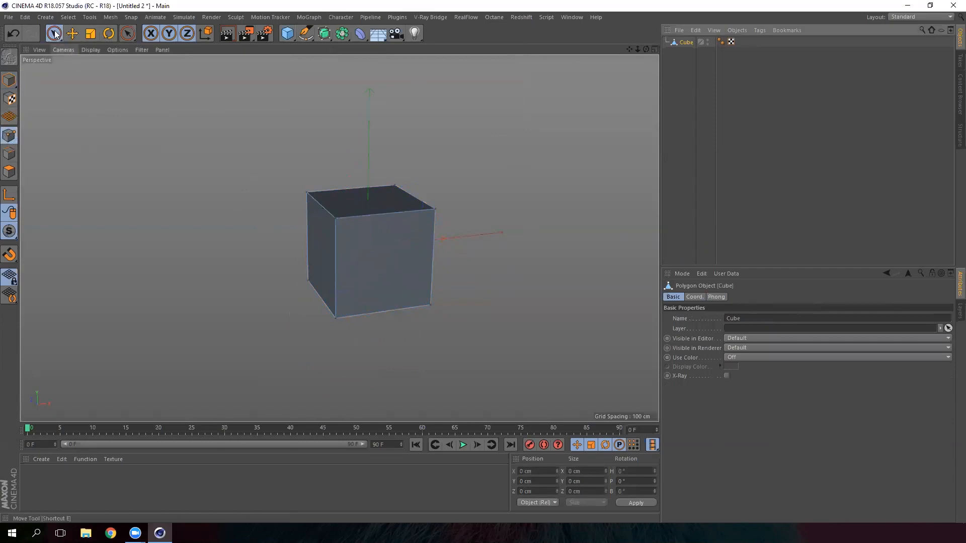
click(335, 218)
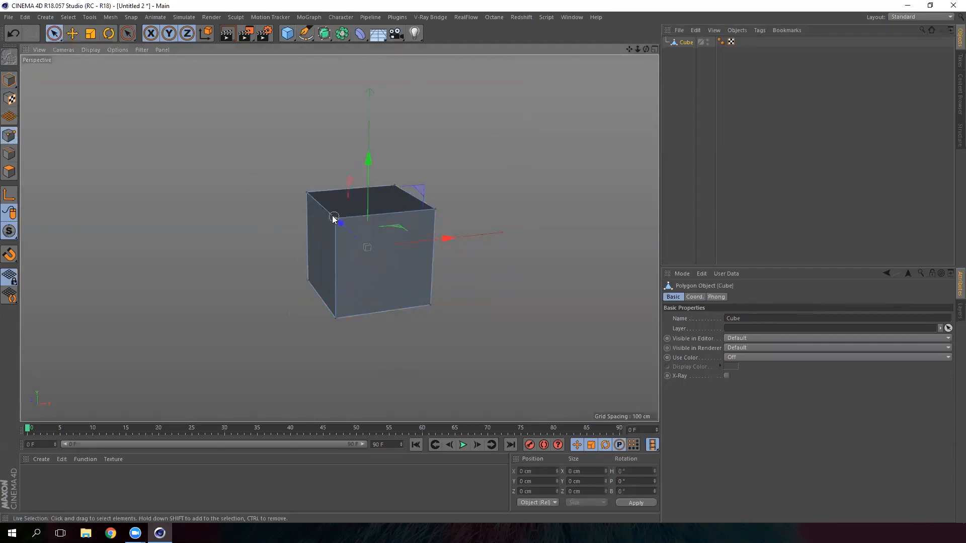
shift+click(307, 193)
mouse_move(360, 189)
mouse_down()
mouse_move(431, 202)
mouse_move(318, 217)
mouse_up()
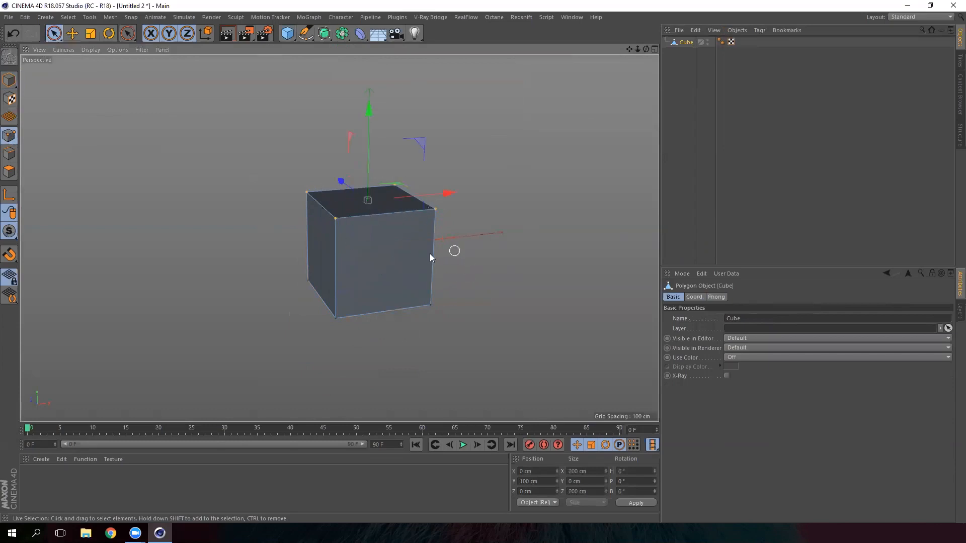
Select the cube's four bottom points with Rectangle Selection.
click(54, 34)
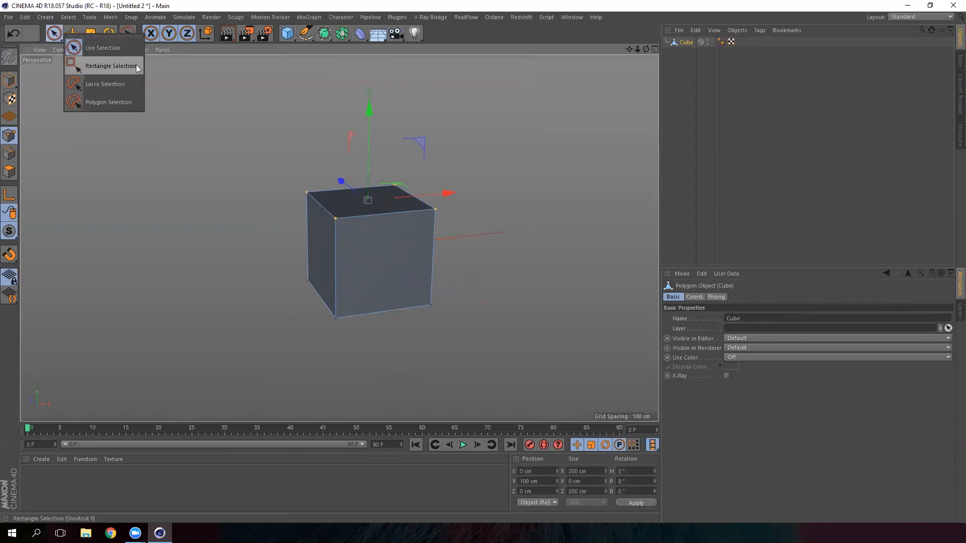
click(111, 66)
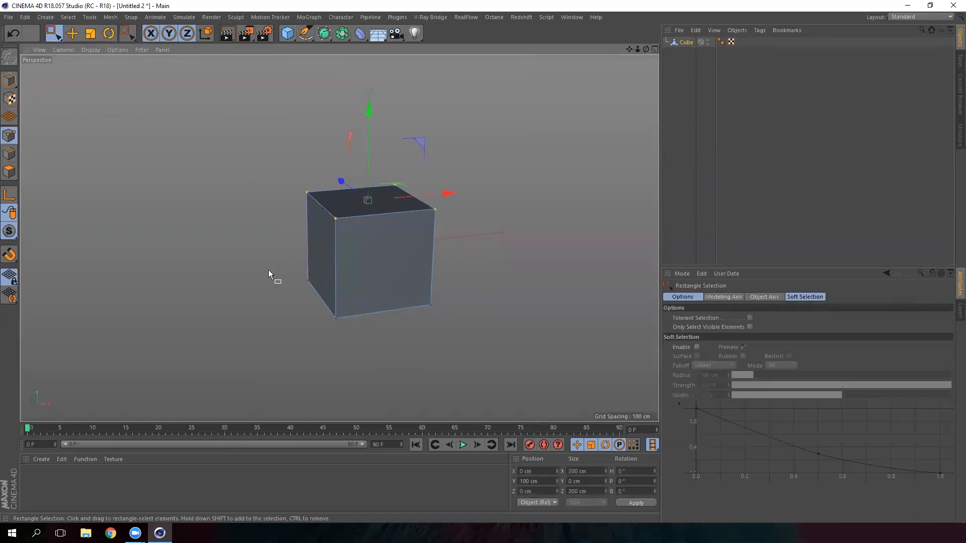
alt+drag(316, 350, 333, 328)
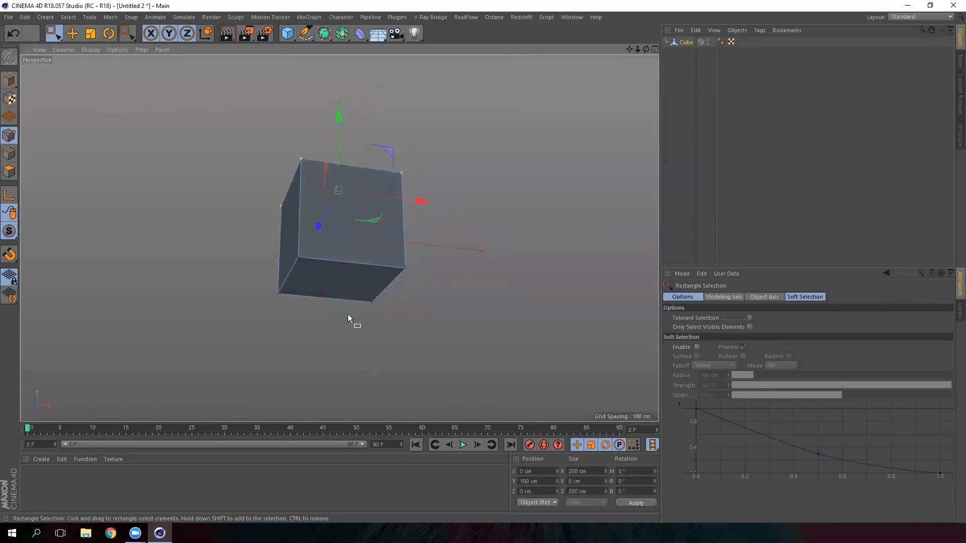
drag(208, 340, 565, 232)
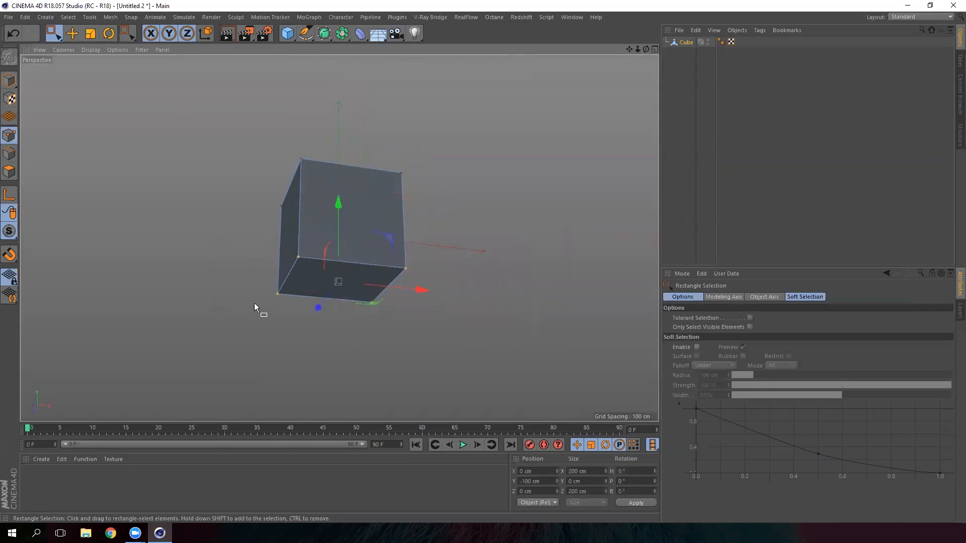
Select the cube's top points with Lasso Selection.
click(55, 34)
click(129, 88)
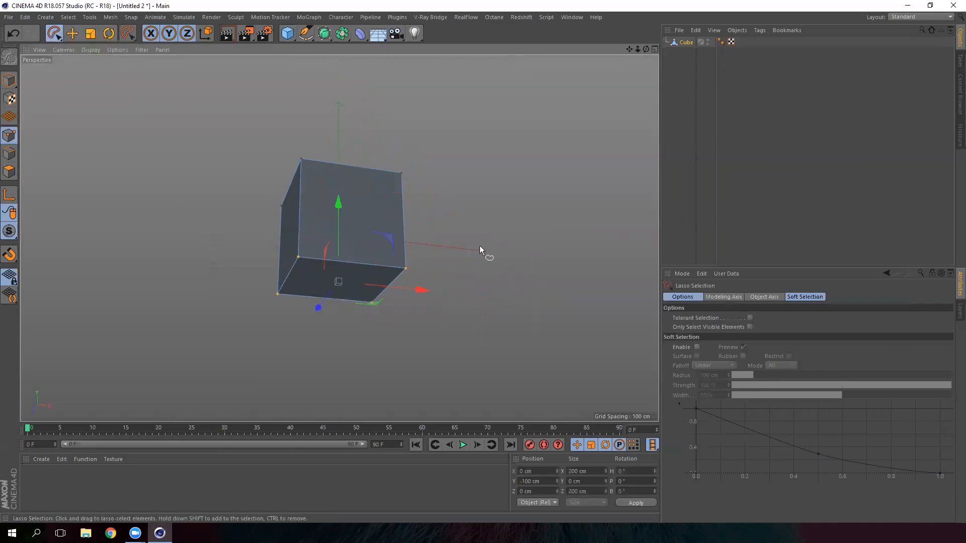
alt+drag(485, 228, 473, 270)
mouse_move(458, 137)
mouse_down()
mouse_move(457, 186)
mouse_move(420, 211)
mouse_move(234, 166)
mouse_move(283, 97)
mouse_move(395, 110)
mouse_move(457, 138)
mouse_up()
alt+drag(406, 196, 289, 145)
Outline the cube's top points with Polygon Selection.
drag(54, 33, 124, 102)
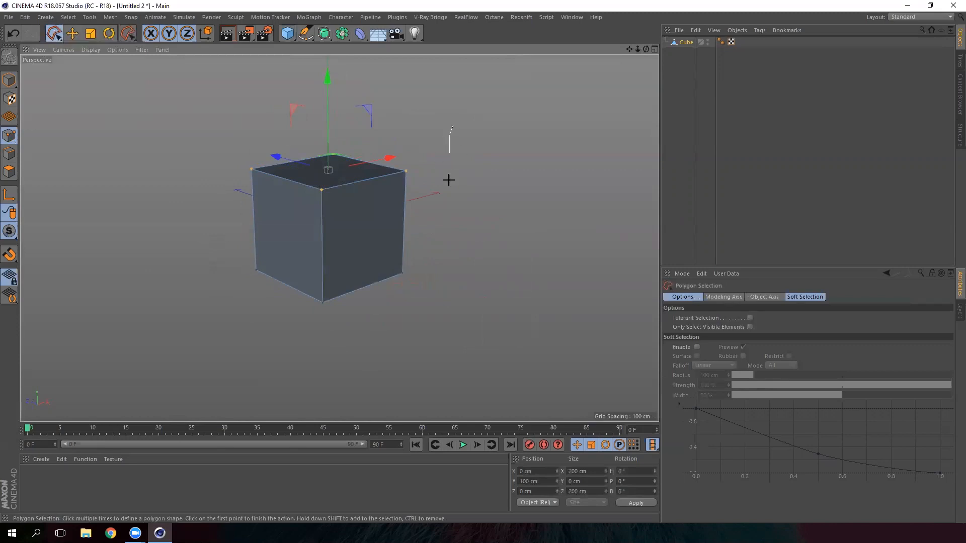
click(312, 247)
click(187, 222)
click(195, 119)
click(294, 98)
click(394, 97)
click(454, 126)
Draw a polygon selection around the cube's lower half to select its four bottom points.
alt+drag(313, 248, 162, 254)
click(220, 247)
click(206, 347)
click(526, 351)
click(461, 217)
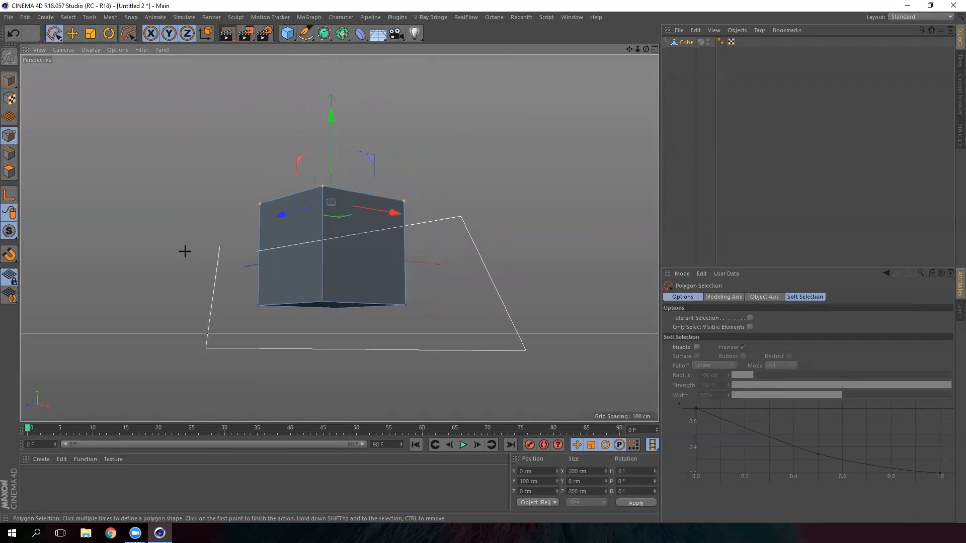
click(219, 247)
alt+drag(399, 308, 368, 327)
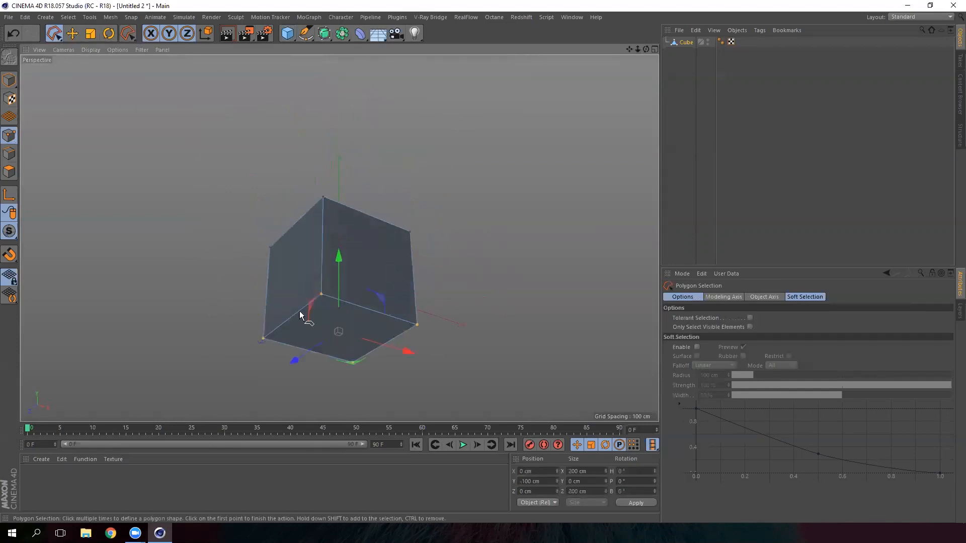
alt+drag(387, 264, 378, 297)
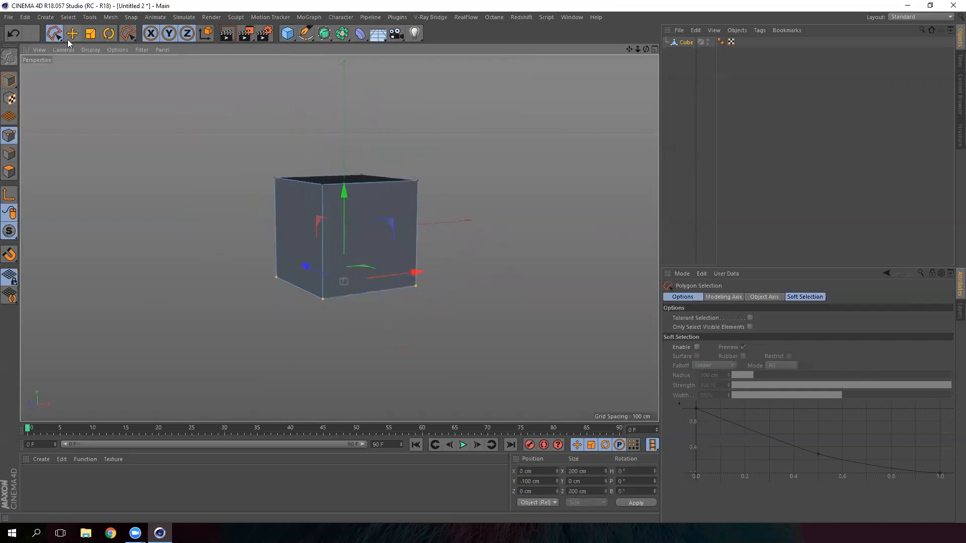
Return to Live Selection and model mode, and delete the cube.
drag(54, 34, 115, 49)
click(689, 43)
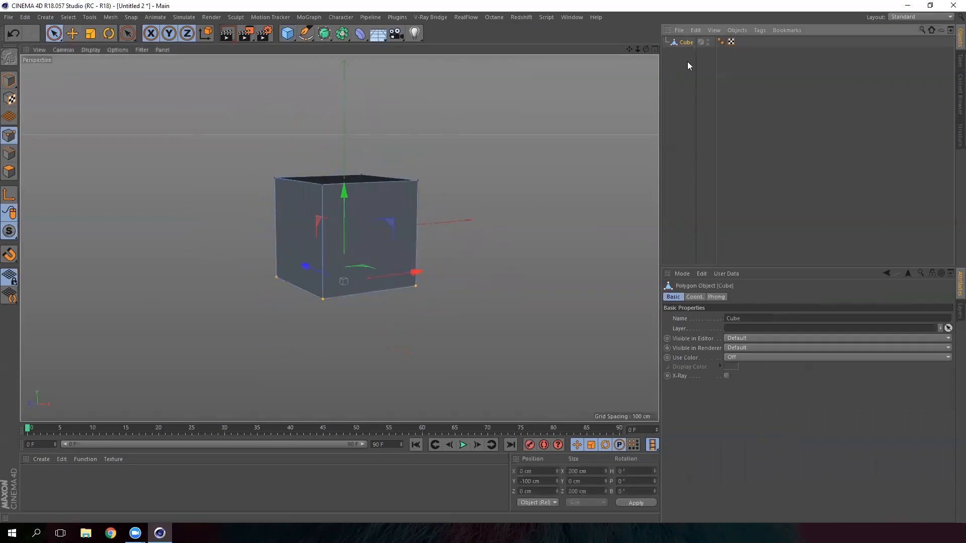
click(17, 83)
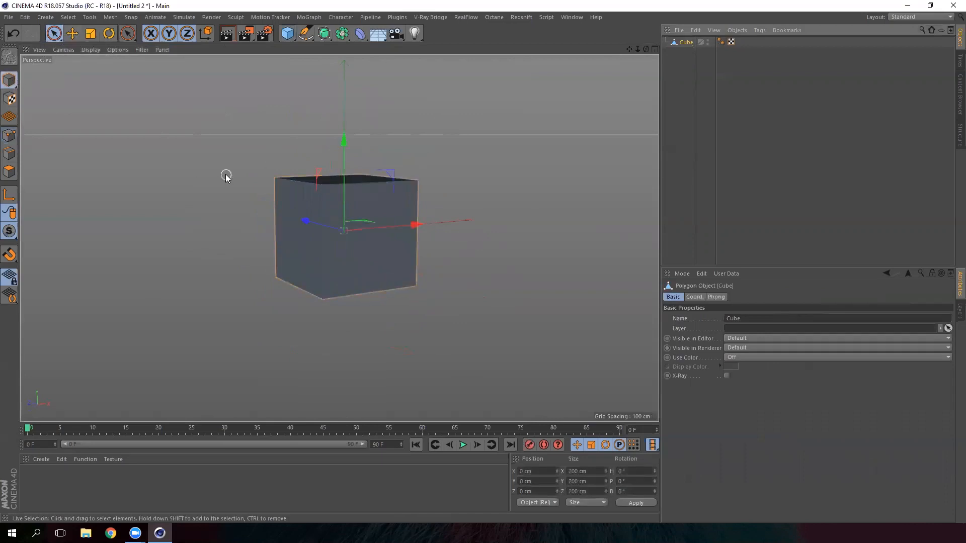
key(Delete)
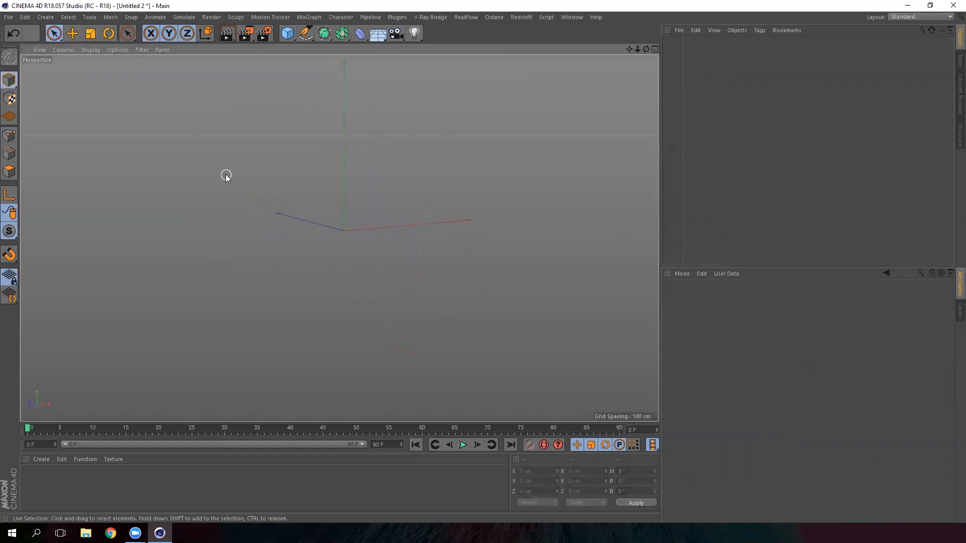
Add a disc primitive to the scene.
click(286, 33)
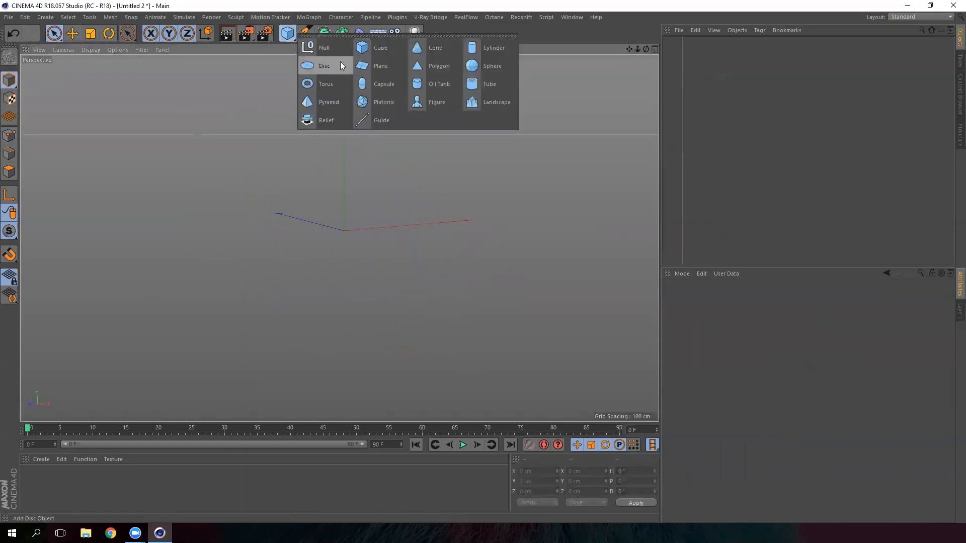
click(334, 66)
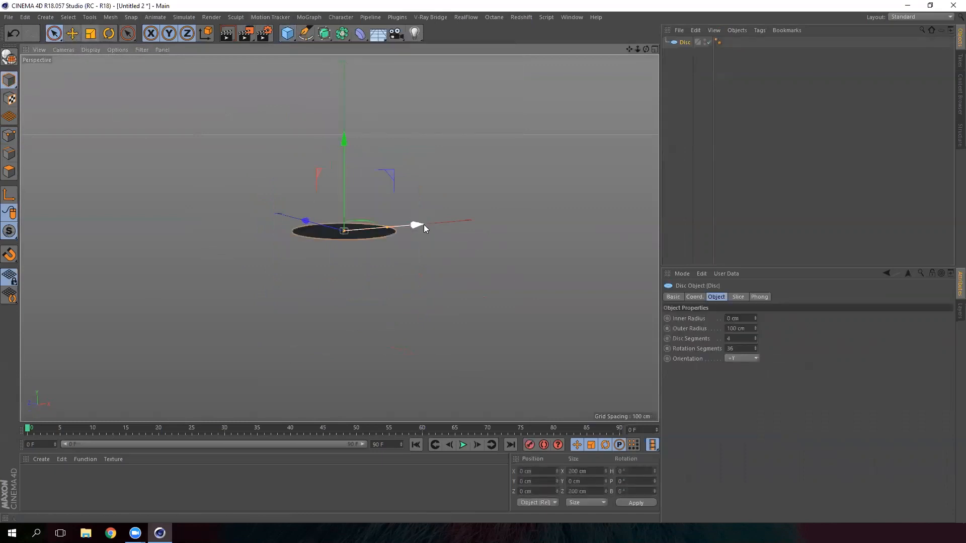
alt+drag(392, 284, 274, 252)
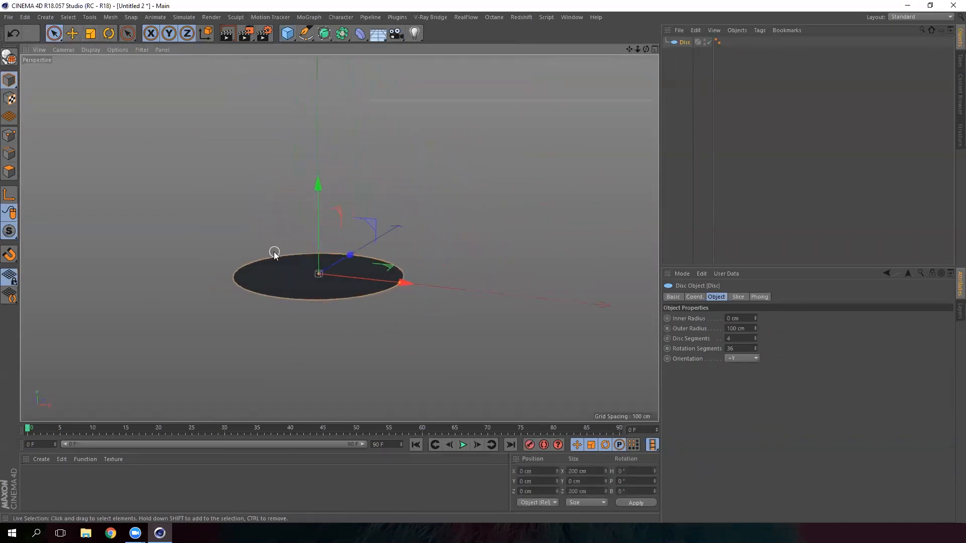
Move the disc along its axes to about X 36 cm, Y -1.2 cm and Z 47 cm.
click(72, 34)
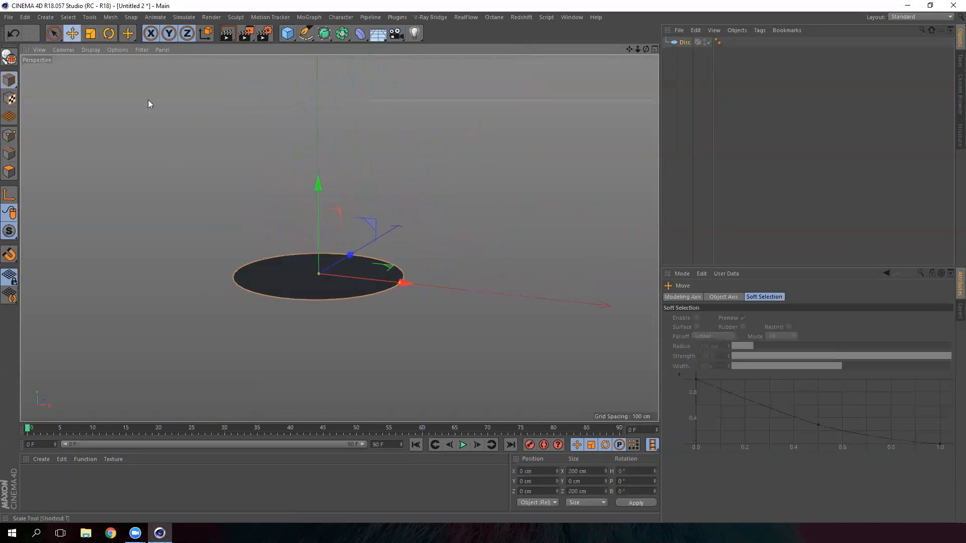
mouse_move(319, 185)
mouse_down()
mouse_move(321, 133)
mouse_move(319, 193)
mouse_up()
mouse_move(498, 291)
alt+mouse_down()
mouse_move(458, 280)
mouse_move(601, 281)
mouse_move(507, 275)
alt+mouse_up()
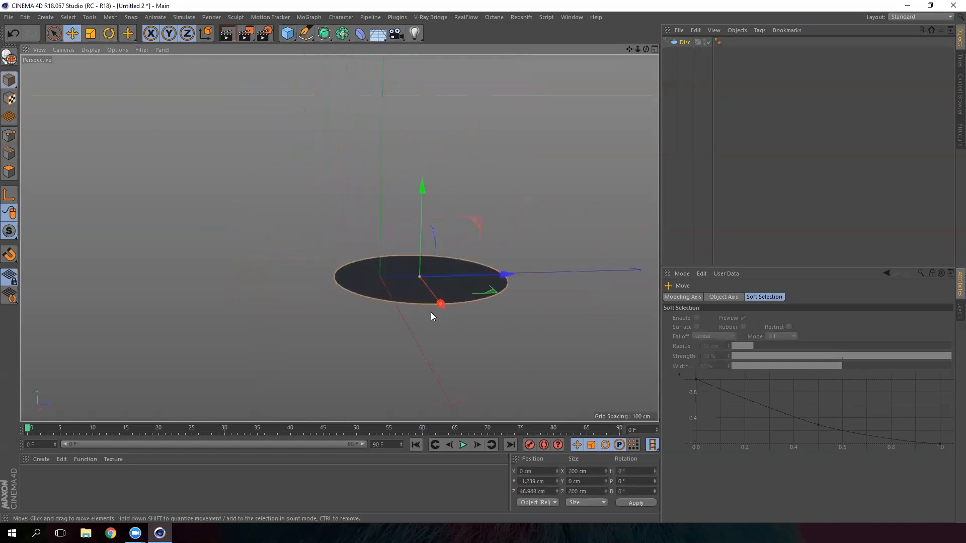
alt+drag(432, 313, 493, 327)
drag(363, 249, 393, 259)
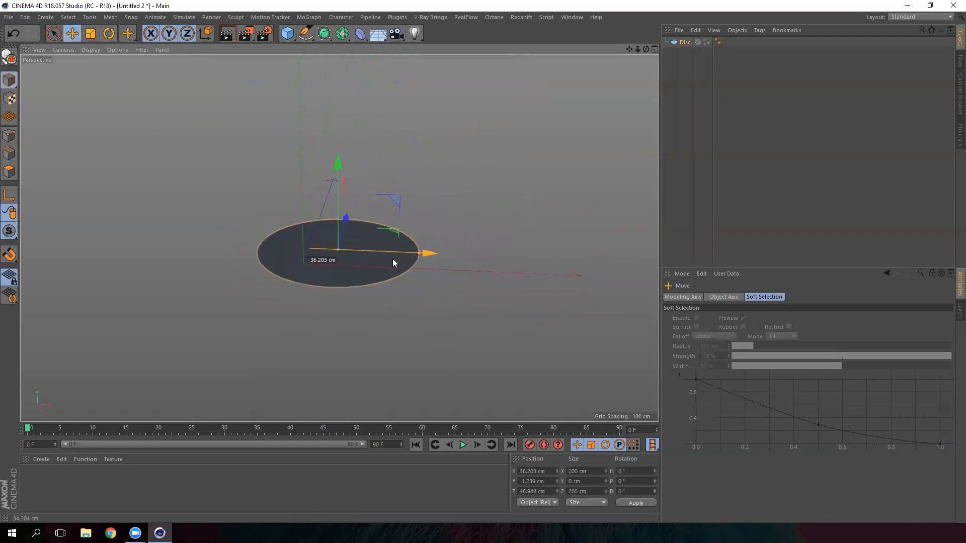
Resize the disc freehand with the Scale tool.
click(92, 34)
alt+drag(535, 222, 519, 267)
drag(385, 210, 420, 250)
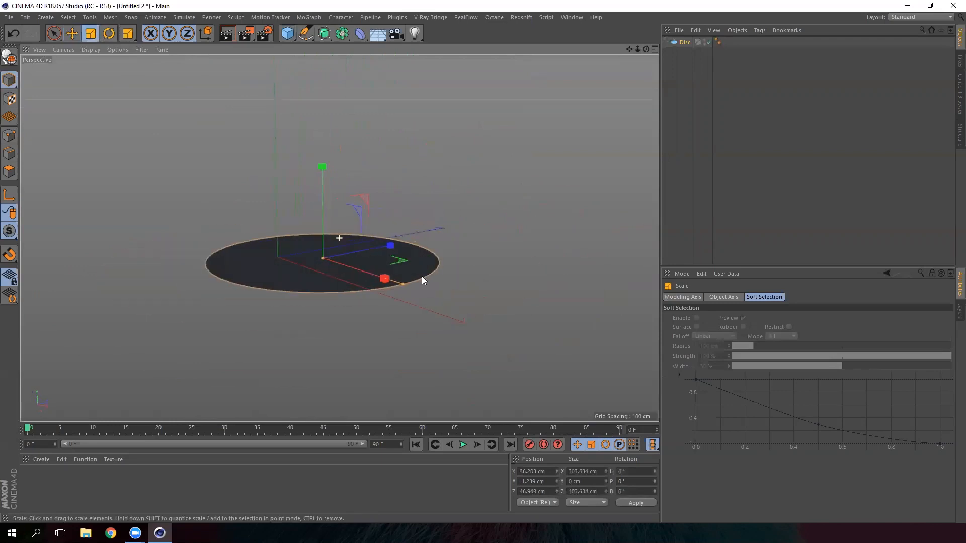
alt+drag(478, 274, 406, 285)
drag(340, 164, 354, 246)
Add a 200 cm cube and move the disc along the Z axis until it is clear of the cube.
drag(288, 33, 322, 43)
alt+drag(325, 260, 352, 282)
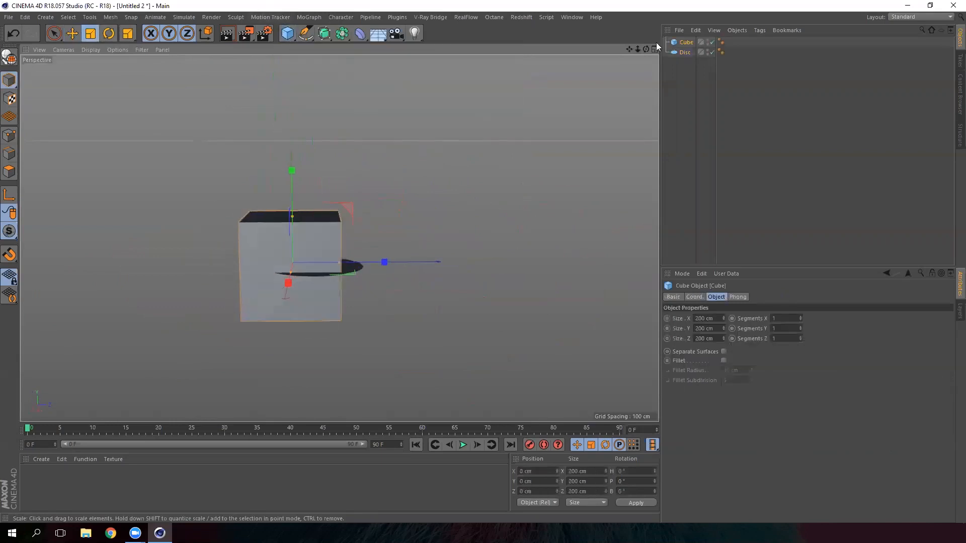
click(684, 52)
key(e)
drag(406, 266, 619, 266)
Scale the cube uniformly to about 305 cm on every axis.
click(309, 217)
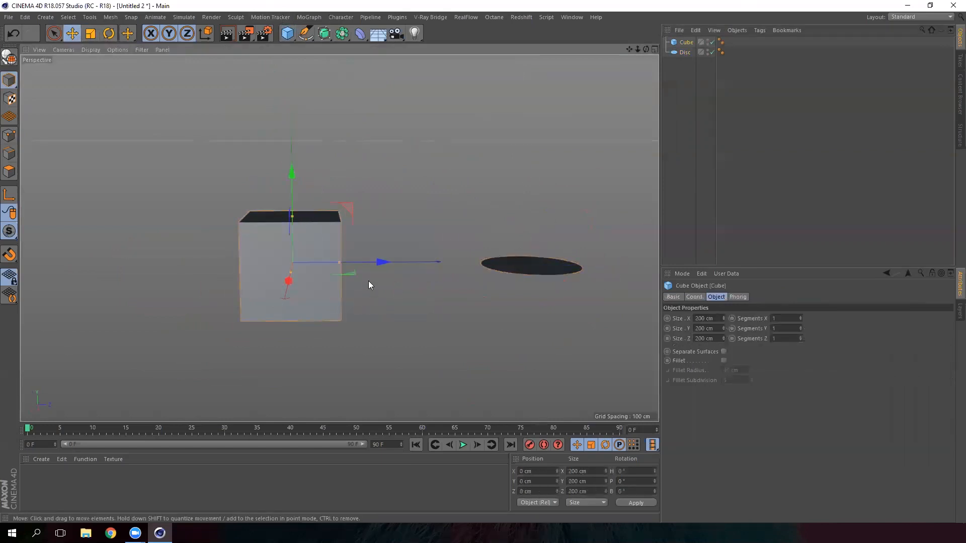
click(94, 31)
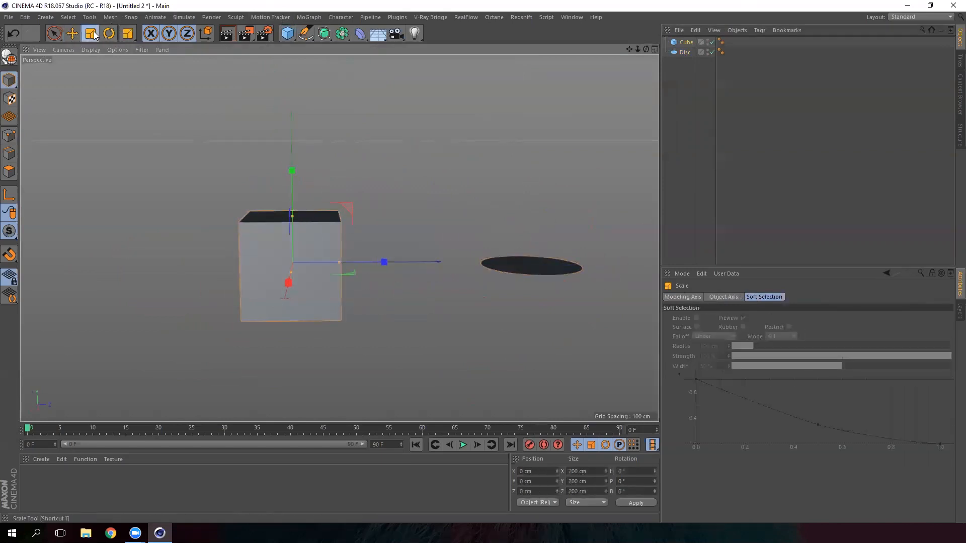
drag(387, 263, 409, 265)
drag(497, 265, 395, 284)
alt+drag(322, 284, 351, 277)
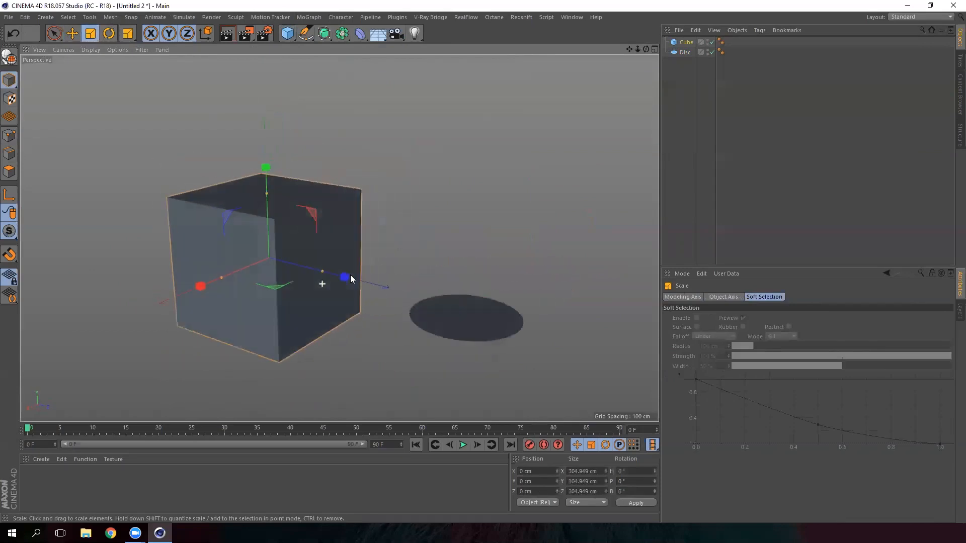
Make the cube editable and scale it along individual axes to about 250 × 539 × 200 cm.
click(9, 57)
drag(265, 166, 262, 89)
alt+drag(237, 222, 159, 274)
alt+middle_drag(159, 268, 224, 219)
mouse_move(272, 224)
mouse_down()
mouse_move(200, 234)
mouse_move(288, 223)
mouse_up()
alt+drag(317, 258, 363, 218)
alt+drag(396, 251, 334, 268)
alt+right_drag(382, 210, 252, 155)
alt+middle_drag(327, 190, 309, 209)
alt+drag(310, 209, 361, 240)
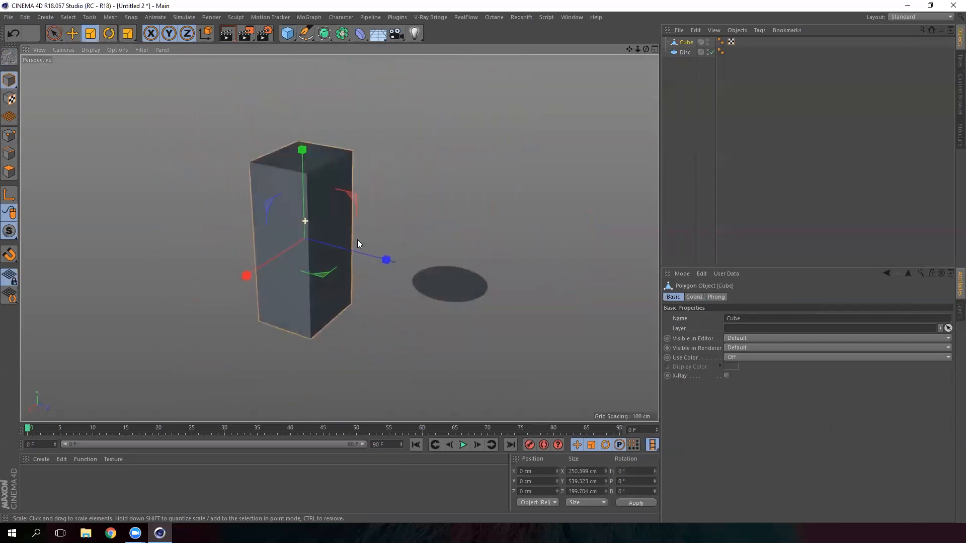
alt+drag(290, 237, 404, 262)
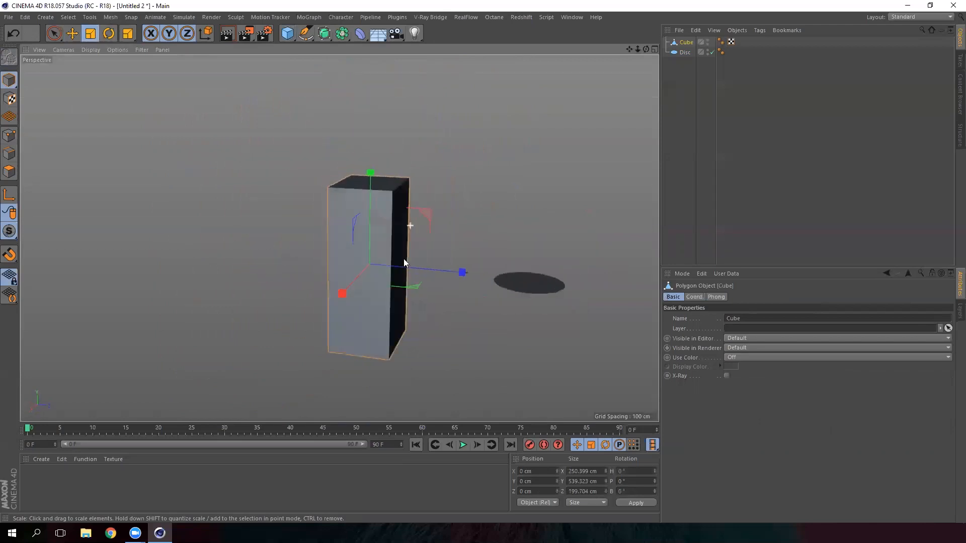
Move the cube to about Z 56 cm and rotate it freehand to about H 35°, P -226° and B -22°.
click(72, 33)
drag(459, 280, 362, 282)
key(t)
click(111, 34)
drag(404, 236, 445, 306)
alt+drag(346, 241, 470, 244)
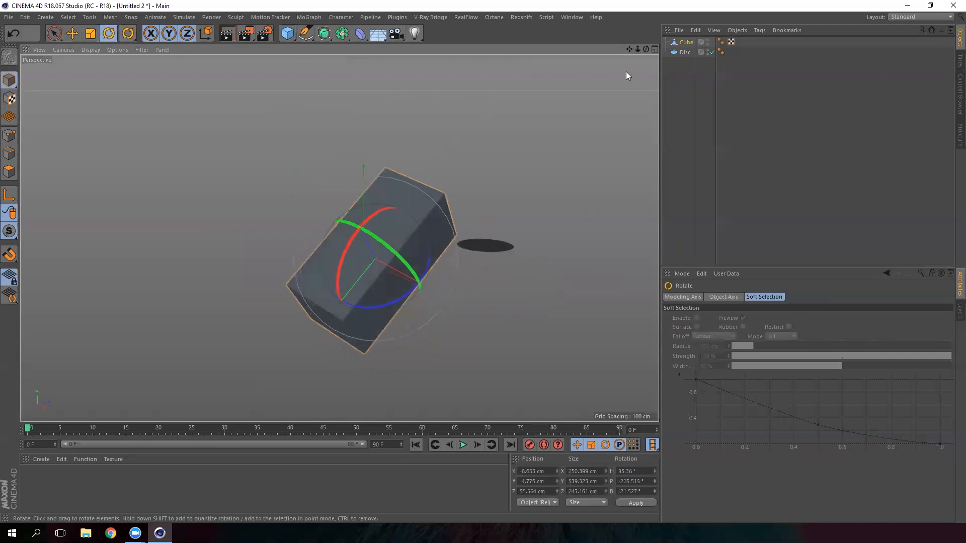
Delete both the cube and the disc from the scene.
drag(690, 87, 685, 27)
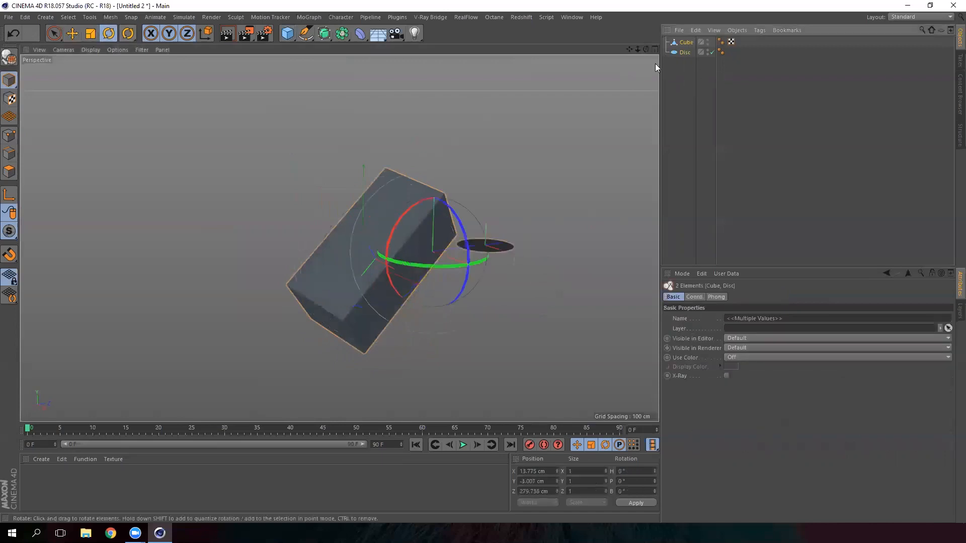
key(Delete)
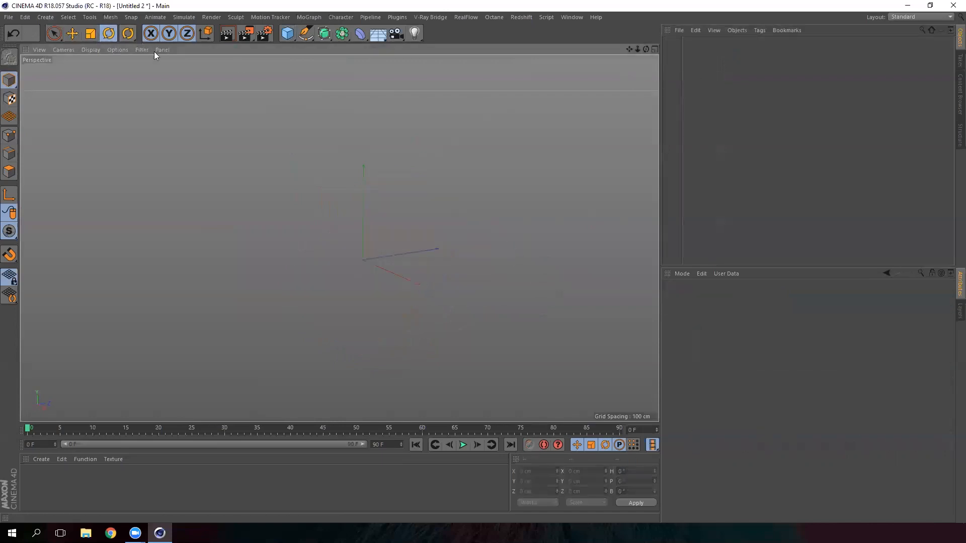
Toggle the X, Y and Z axis locks off and back on.
click(151, 33)
click(170, 35)
click(170, 36)
key(x)
click(187, 34)
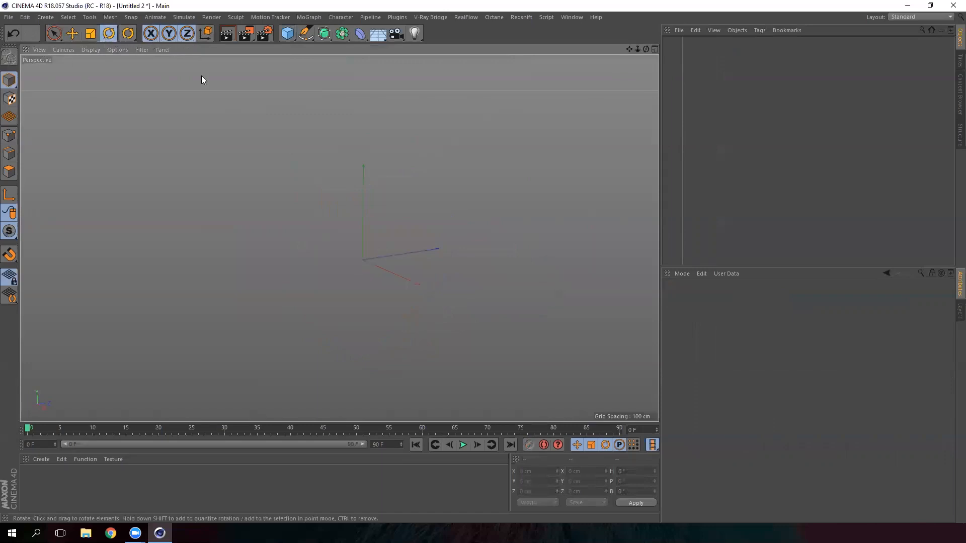
Render a large rectangular region of the empty perspective view.
click(246, 32)
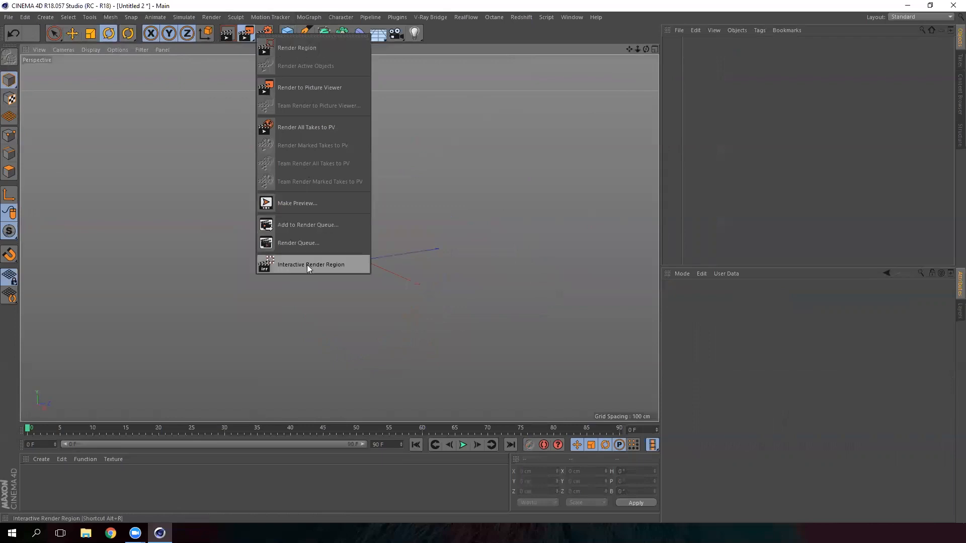
click(322, 48)
drag(177, 97, 547, 351)
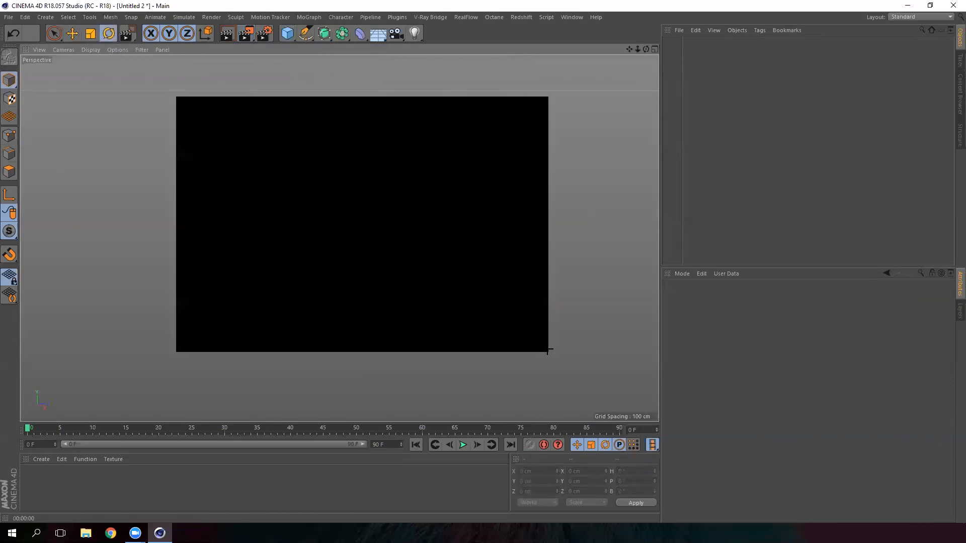
Render a viewport region around a newly added 200 cm cube and delete the cube.
click(289, 35)
drag(247, 34, 301, 48)
drag(210, 140, 522, 375)
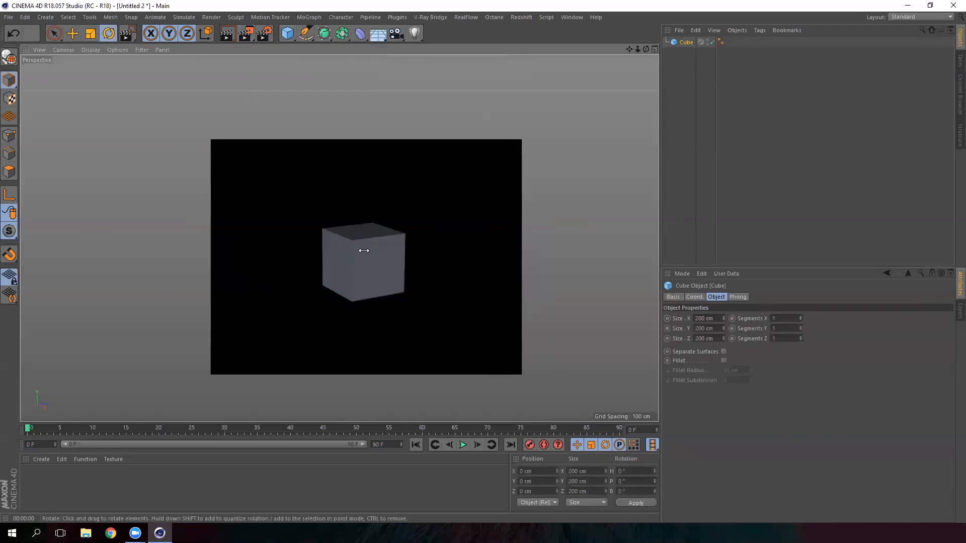
click(366, 199)
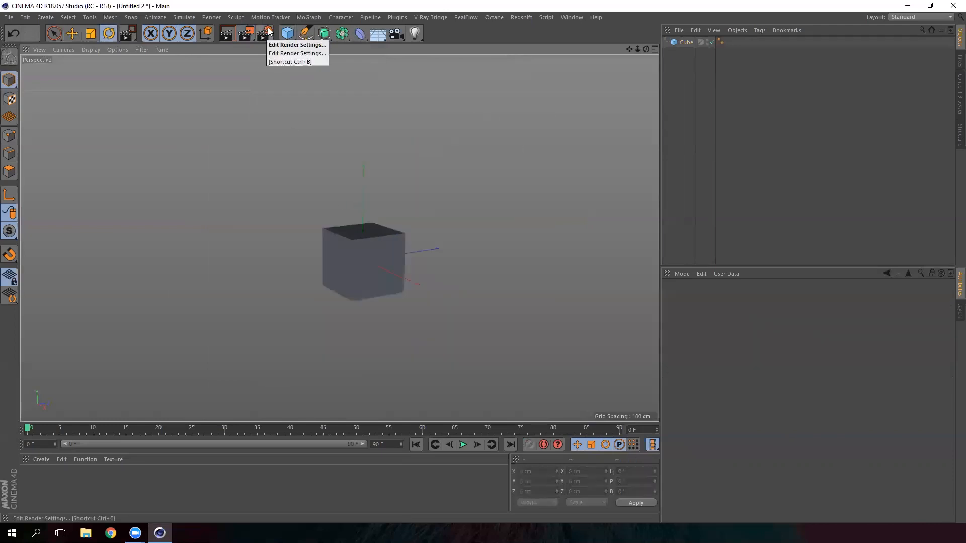
click(379, 261)
key(Delete)
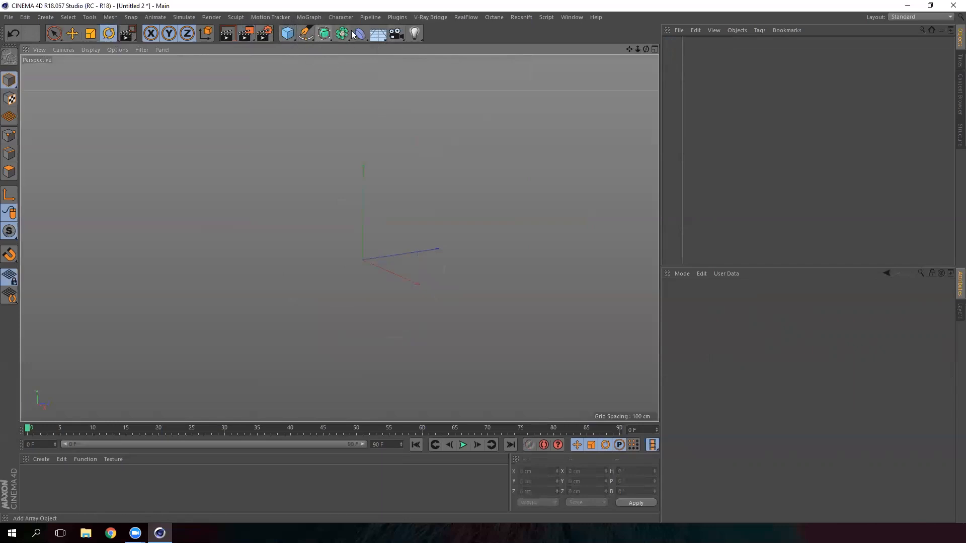
Add a floor object to the scene and delete it.
click(378, 34)
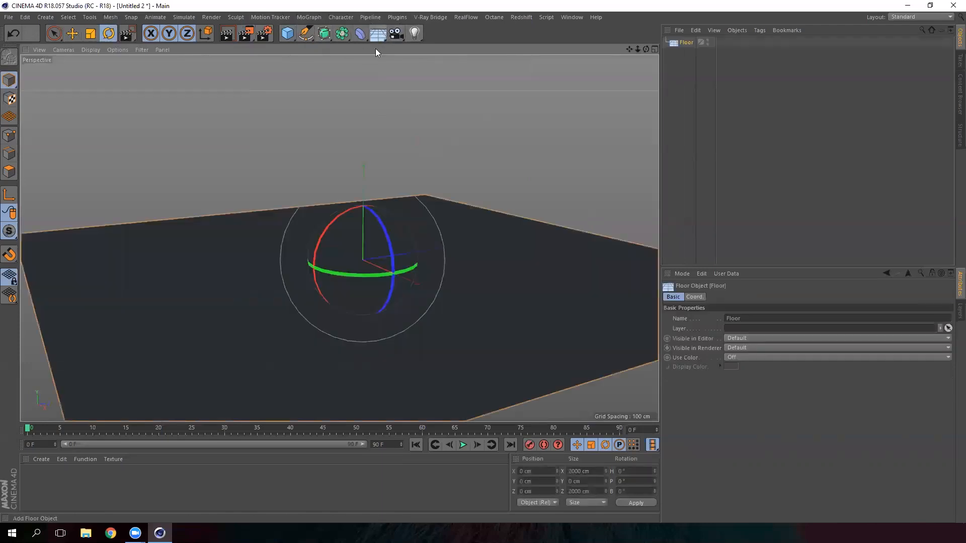
key(Delete)
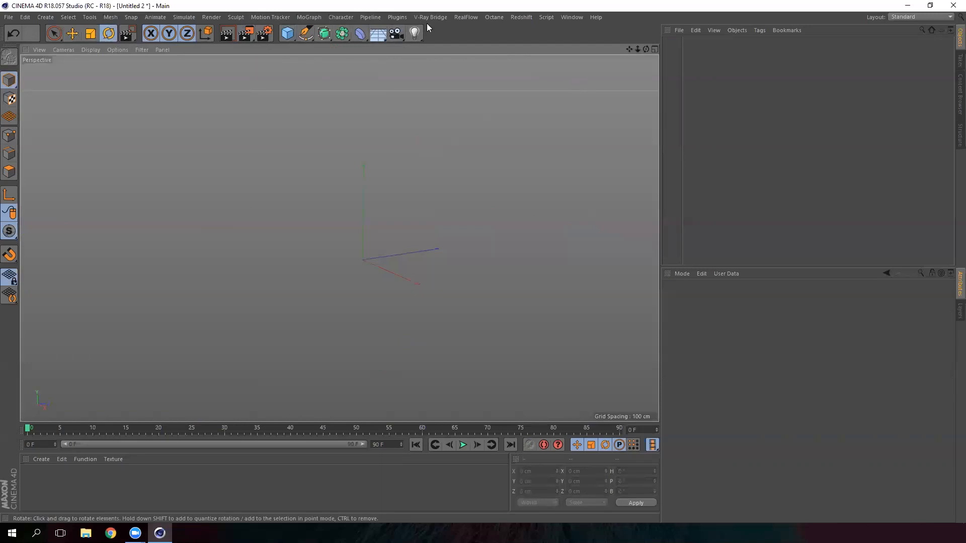
Add a cylinder primitive with a 50 cm radius and 200 cm height to the scene.
click(288, 34)
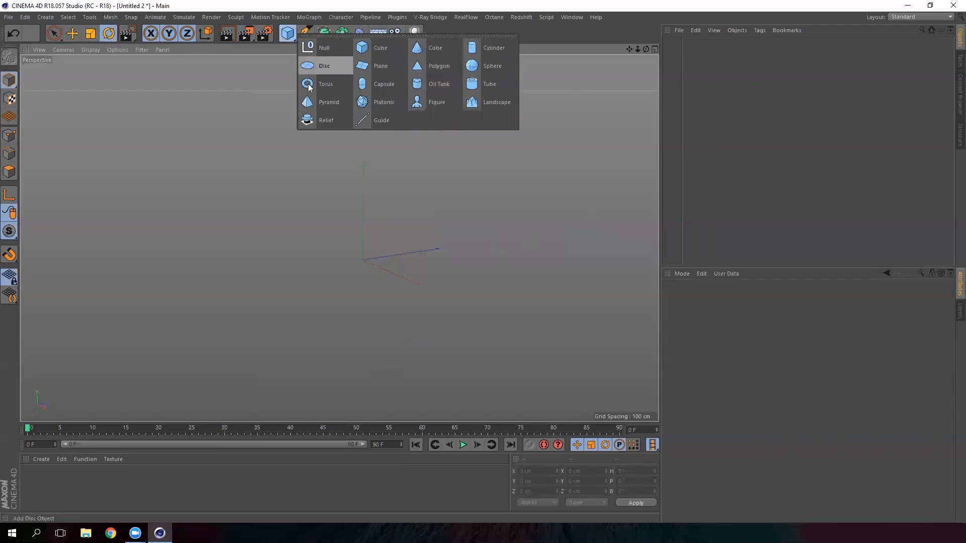
click(491, 50)
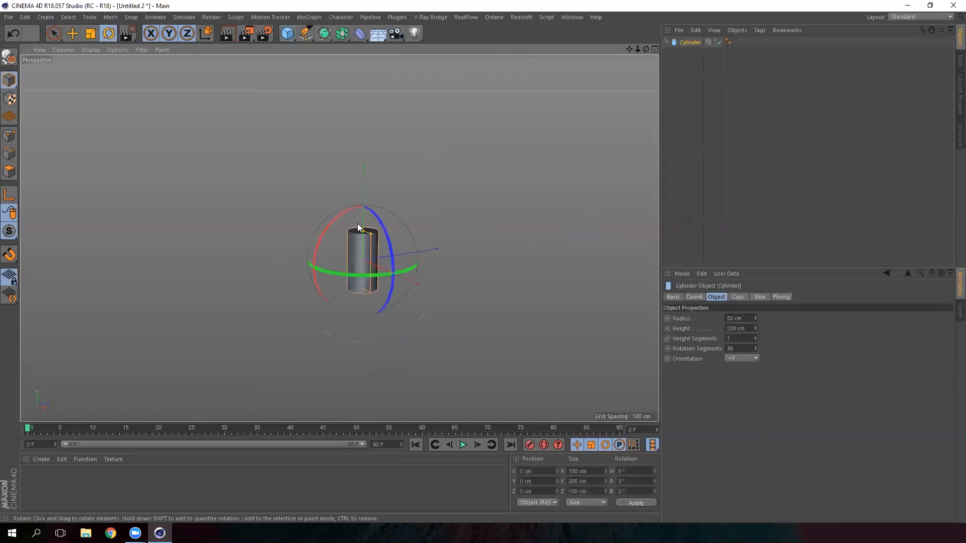
scroll(365, 230, up, 5)
alt+drag(287, 274, 435, 179)
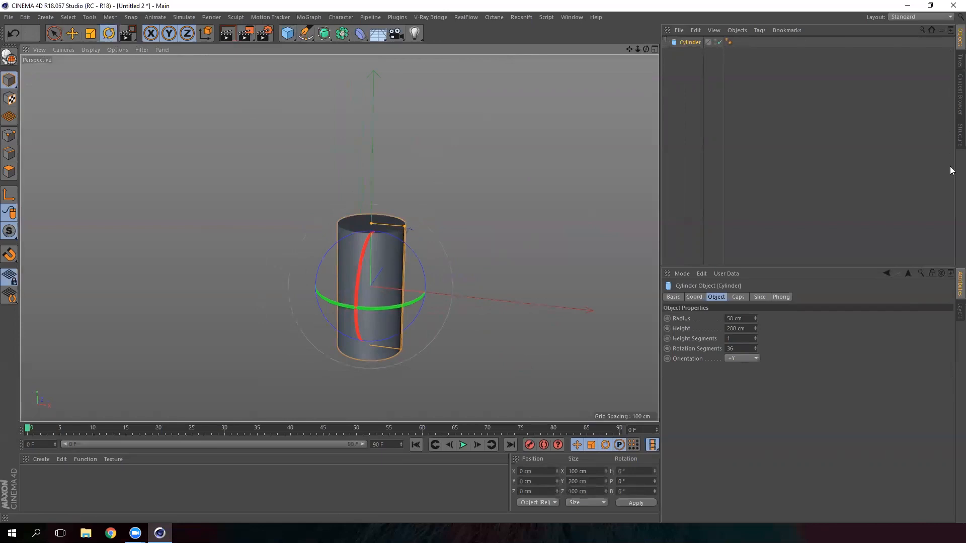
Add a sphere beside the cylinder at about Z -228 cm and delete it.
drag(286, 30, 492, 67)
click(72, 33)
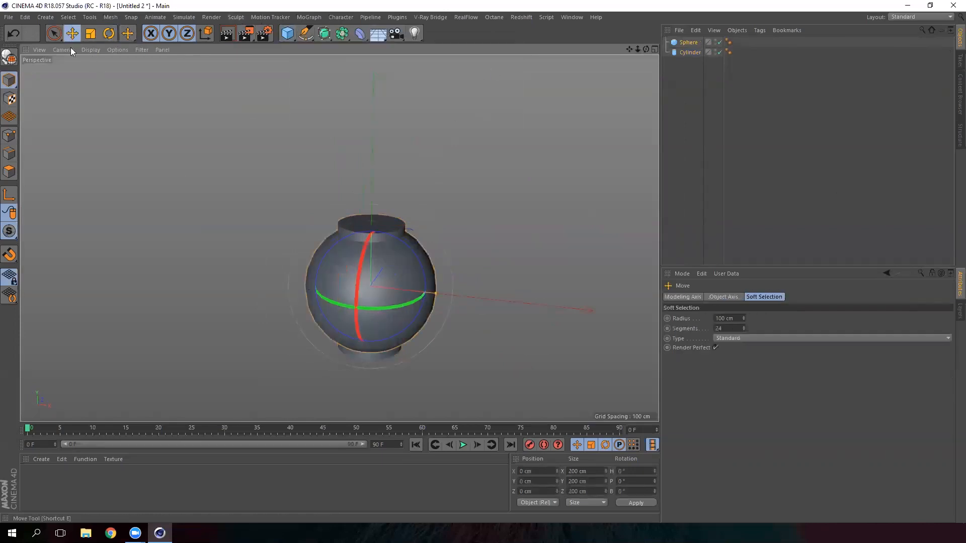
drag(447, 270, 356, 321)
alt+middle_drag(356, 321, 361, 226)
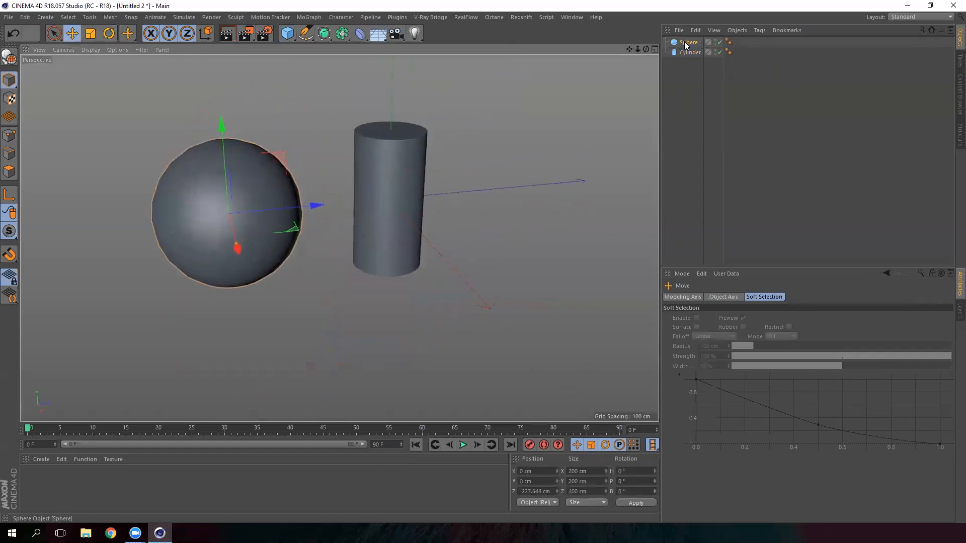
alt+middle_drag(401, 213, 407, 274)
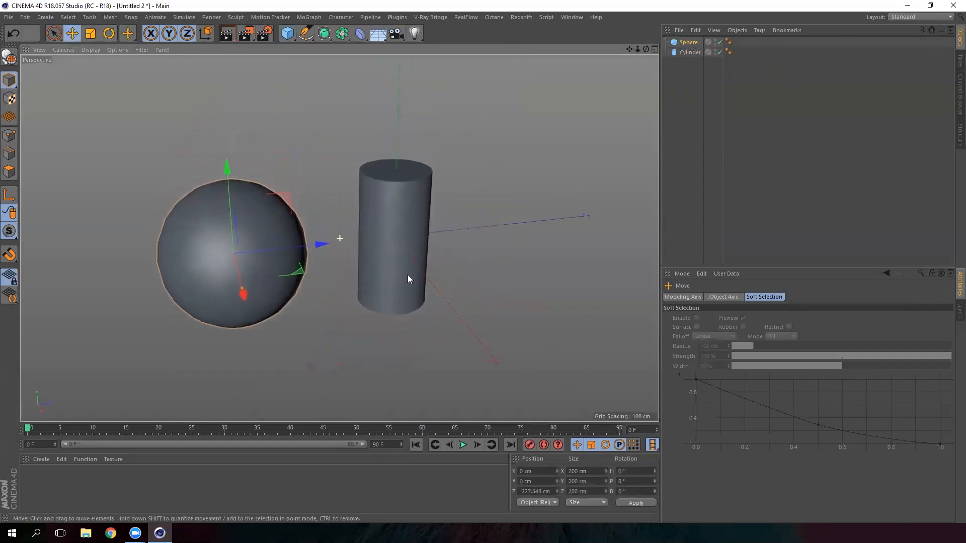
key(Delete)
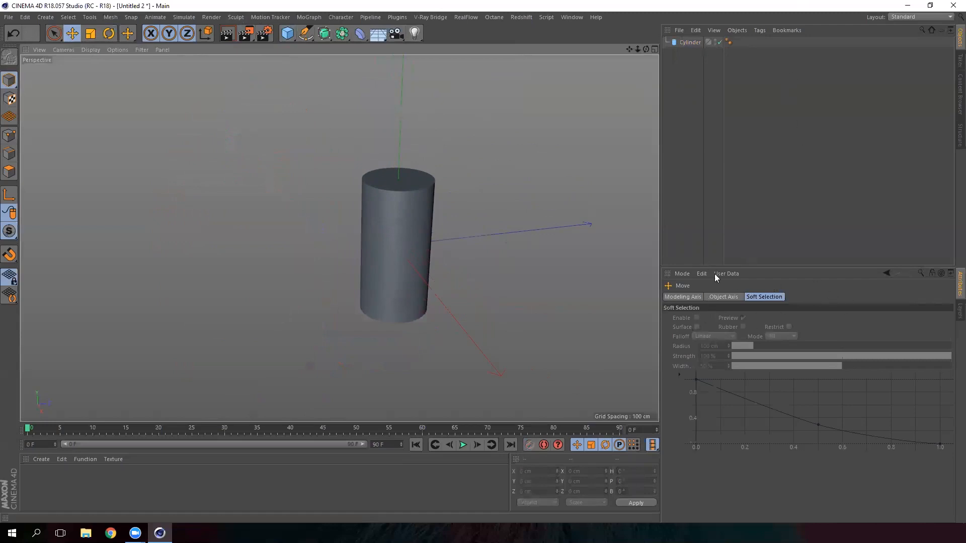
Rename the cylinder to "objeto".
click(410, 197)
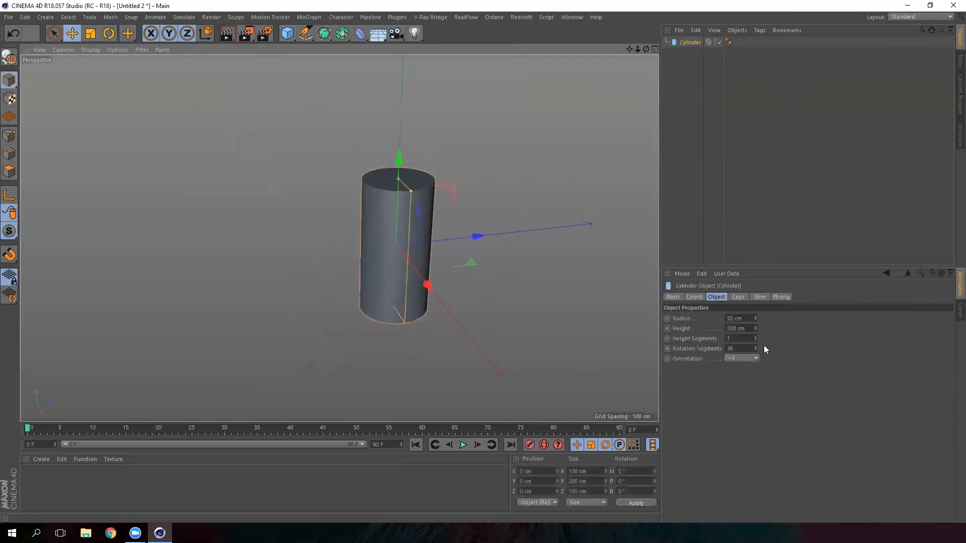
click(674, 297)
drag(756, 319, 666, 313)
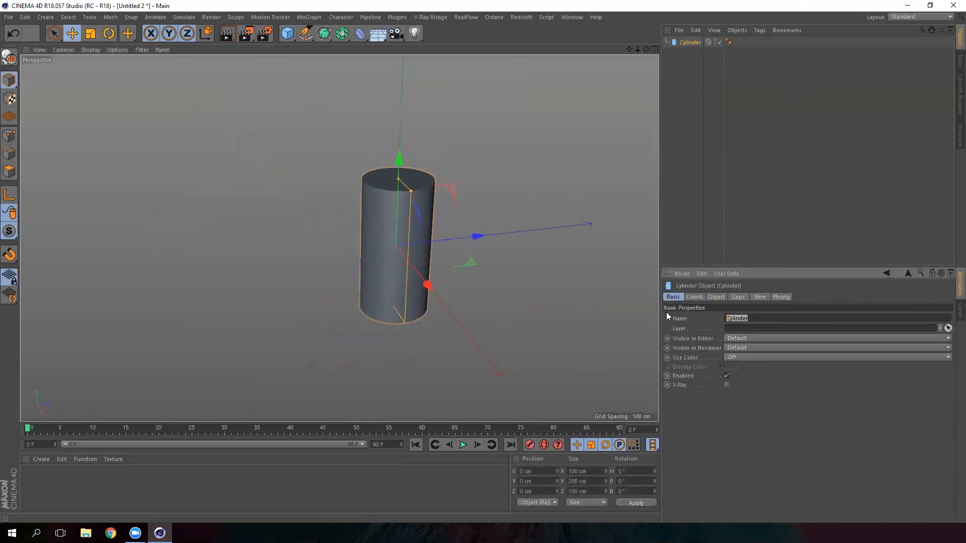
text(objeto)
key(Return)
Set the cylinder's Visible in Editor option to On and then to Off.
click(738, 338)
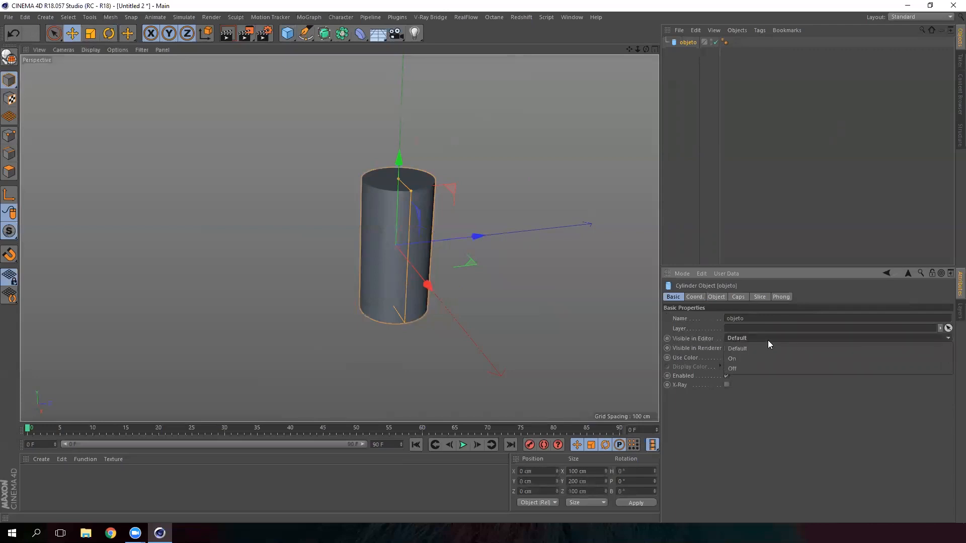
click(740, 357)
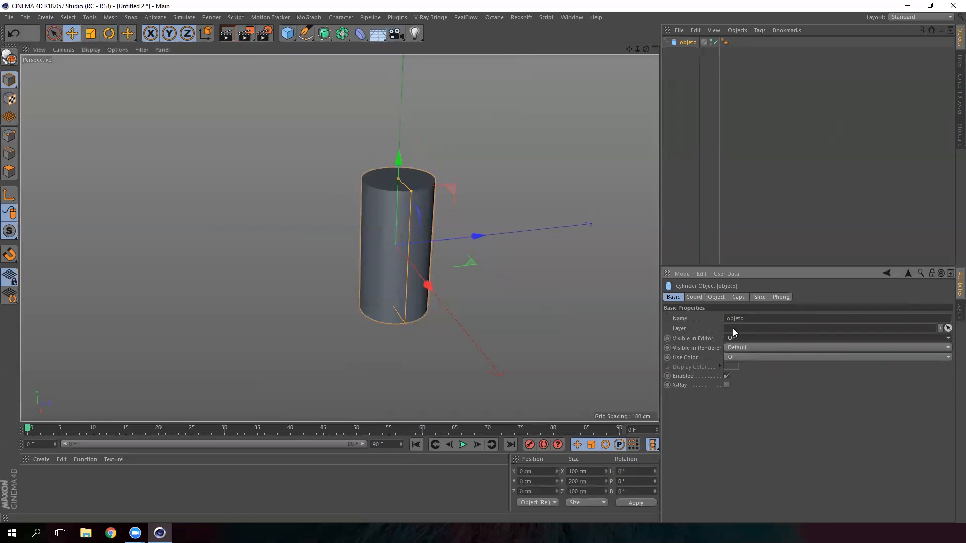
click(733, 338)
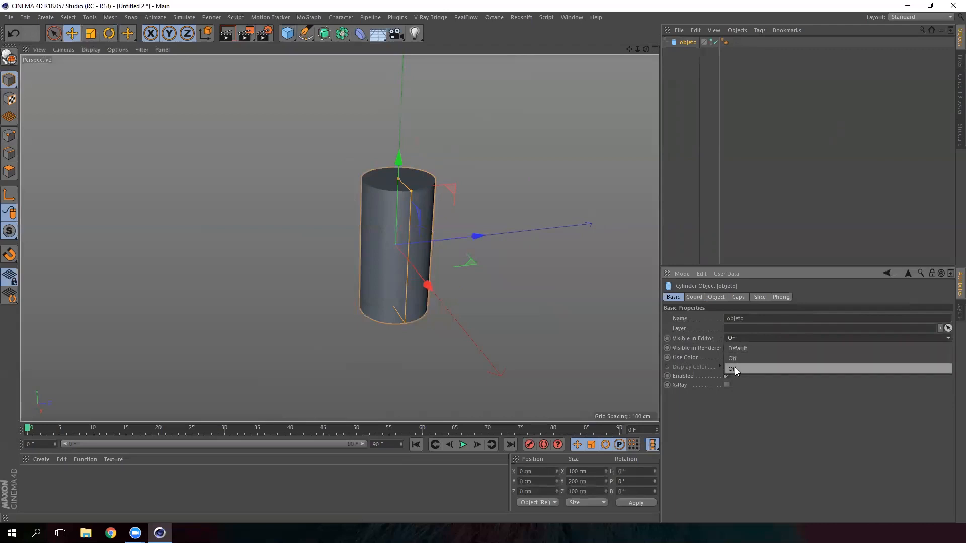
click(735, 368)
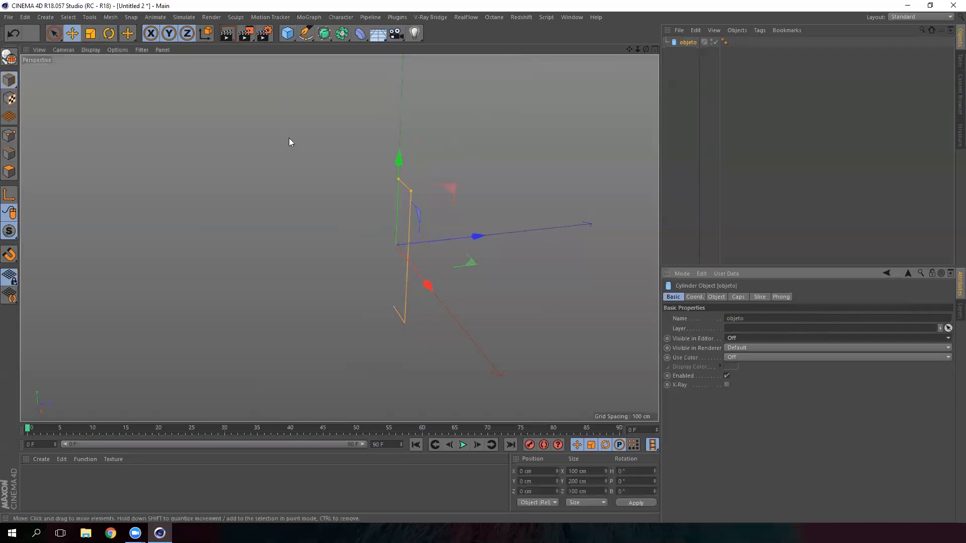
Render a viewport region around the hidden cylinder to check its visibility in the render, and clear the region.
click(246, 33)
click(312, 48)
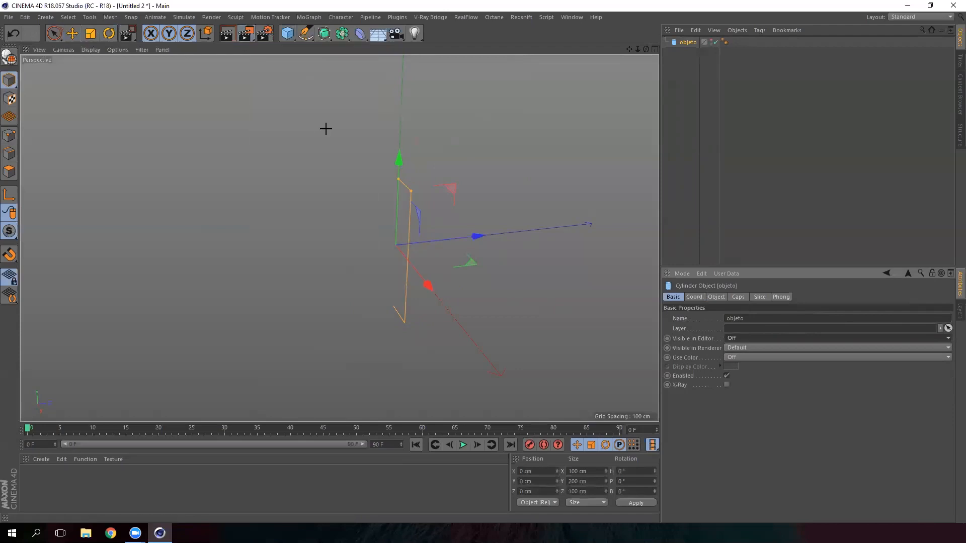
drag(304, 129, 527, 370)
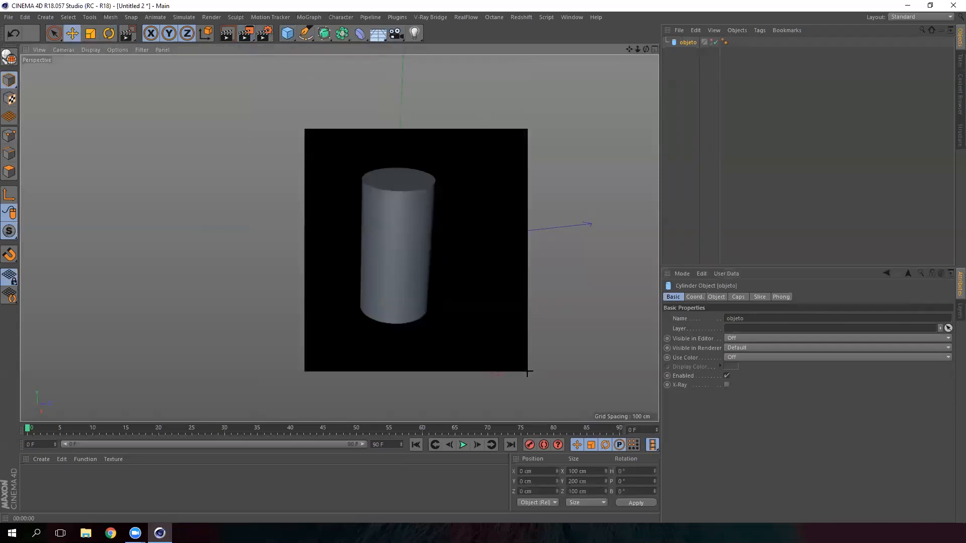
click(547, 224)
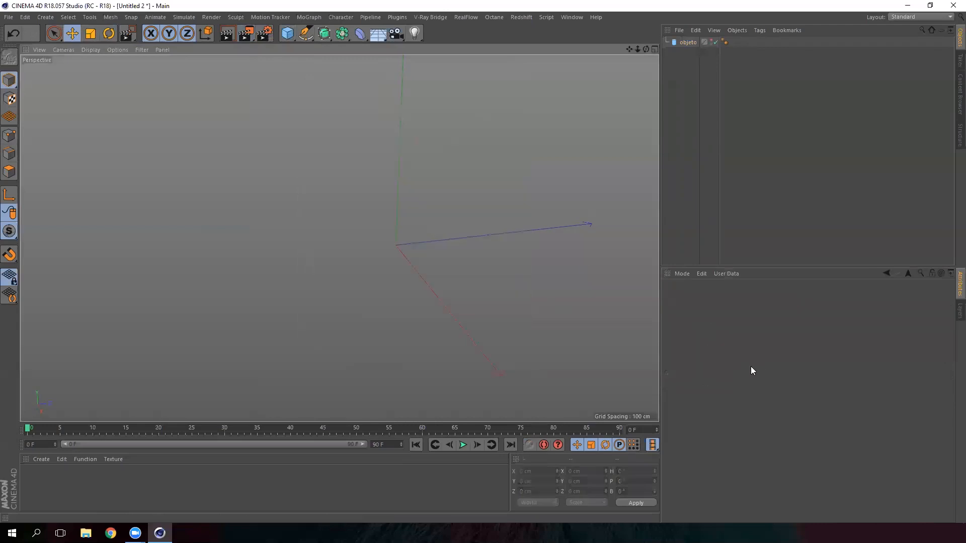
Set the objeto cylinder's Visible in Renderer option to Off and Visible in Editor to On.
click(692, 43)
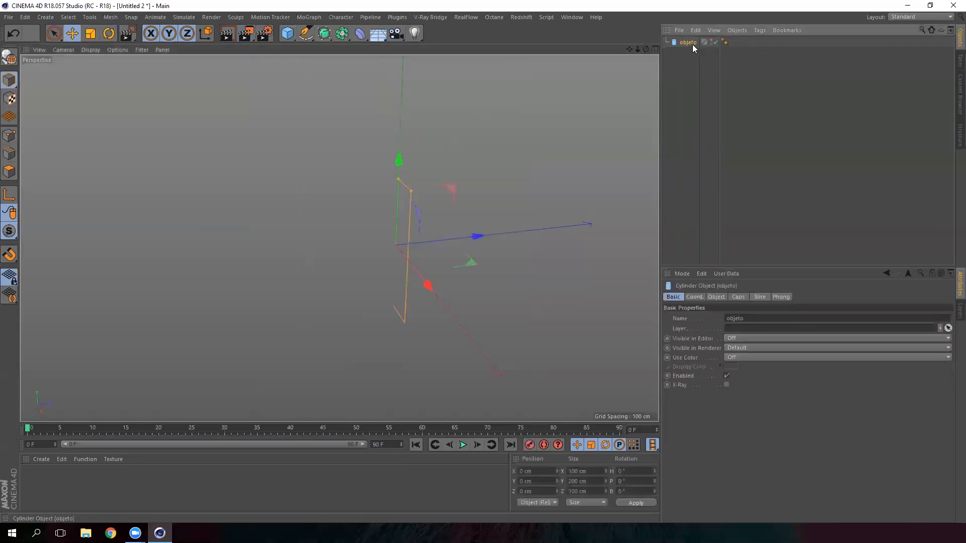
click(752, 349)
click(746, 378)
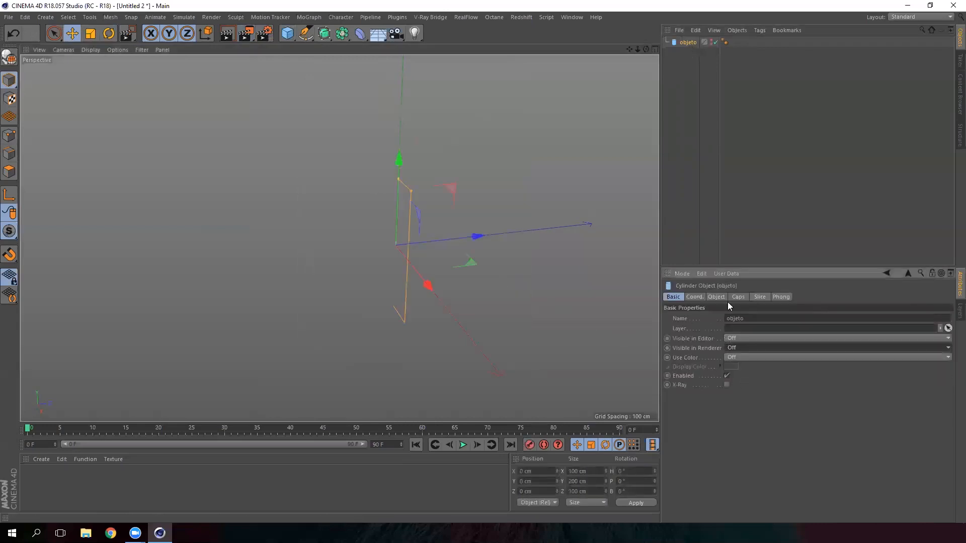
click(738, 338)
click(743, 358)
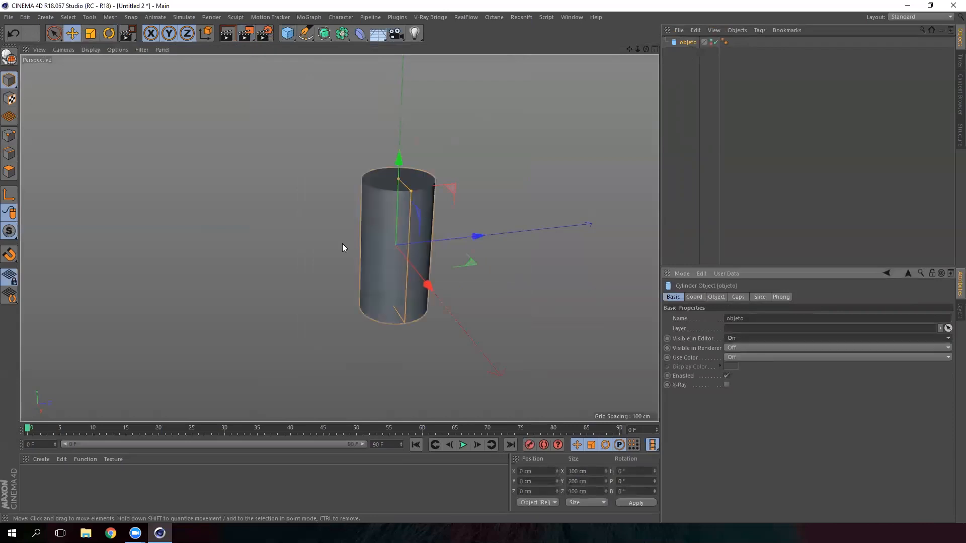
Render a viewport region around the objeto cylinder to check its visibility in the render.
drag(246, 33, 293, 47)
click(293, 47)
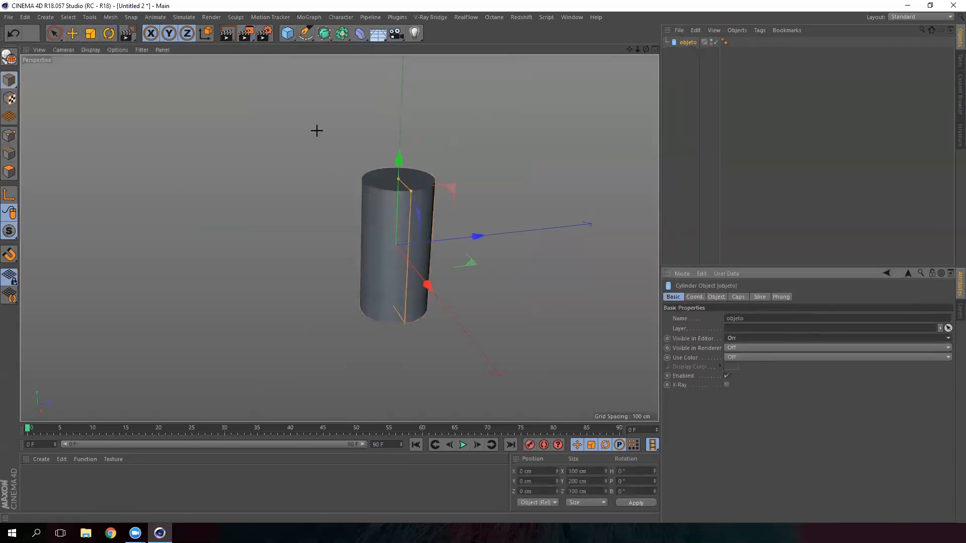
drag(315, 127, 535, 389)
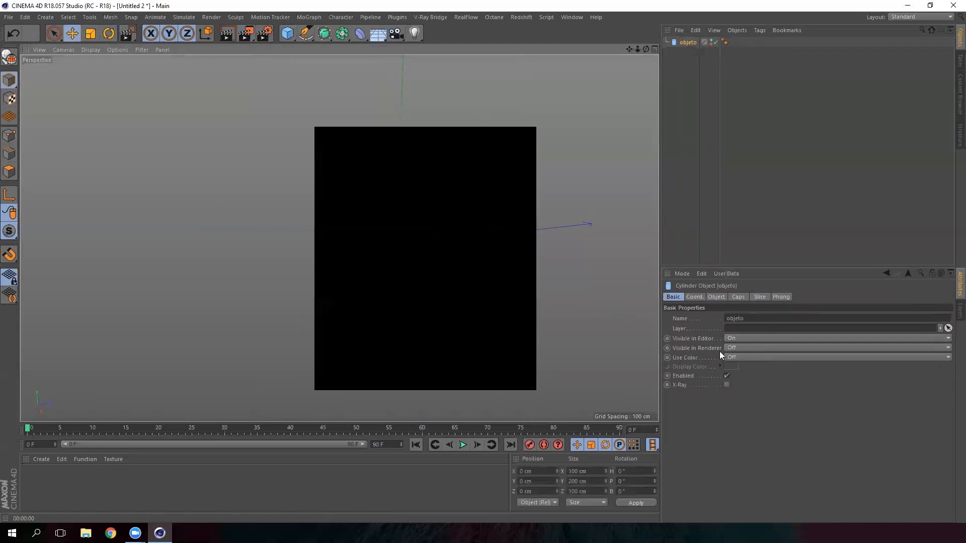
Clear the rendered region and set the cylinder's Visible in Editor option to Off.
click(745, 339)
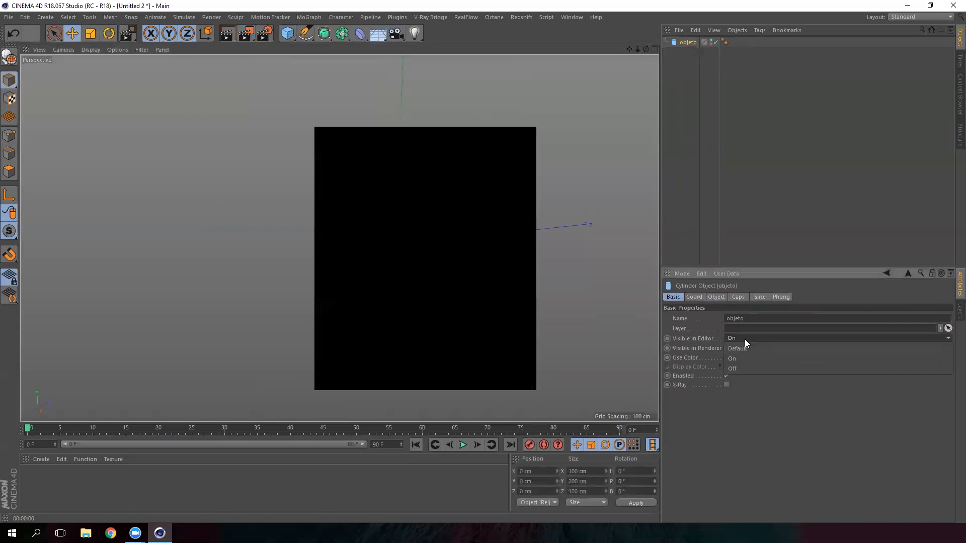
click(743, 369)
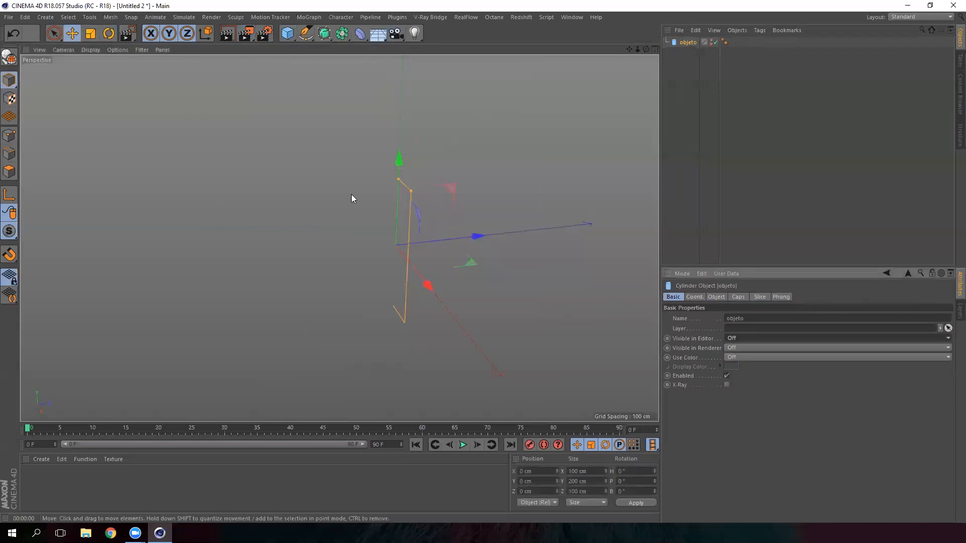
alt+drag(458, 286, 371, 234)
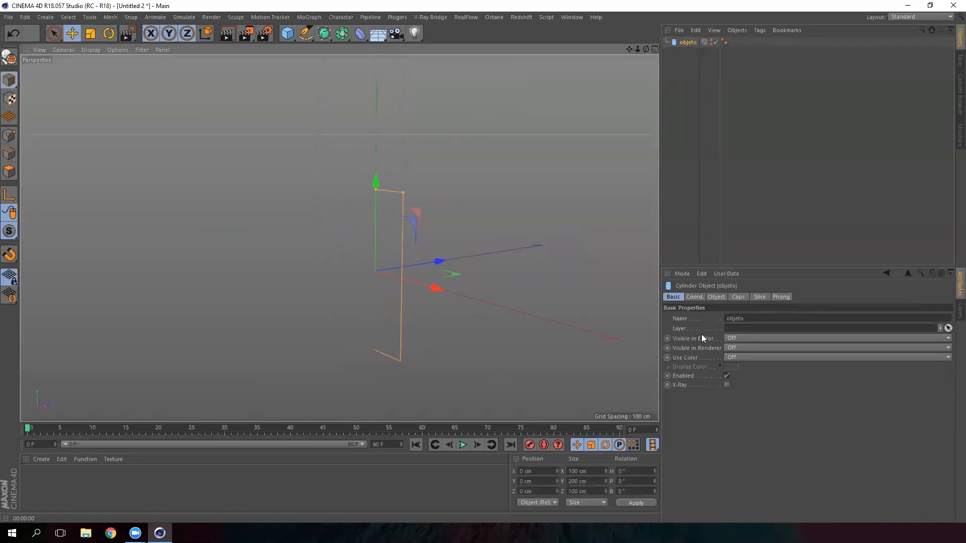
Set the cylinder's Visible in Editor and Visible in Renderer options both to On.
click(737, 338)
click(733, 359)
click(735, 349)
click(734, 367)
mouse_move(368, 276)
alt+mouse_down()
mouse_move(497, 277)
mouse_move(408, 256)
mouse_move(362, 277)
alt+mouse_up()
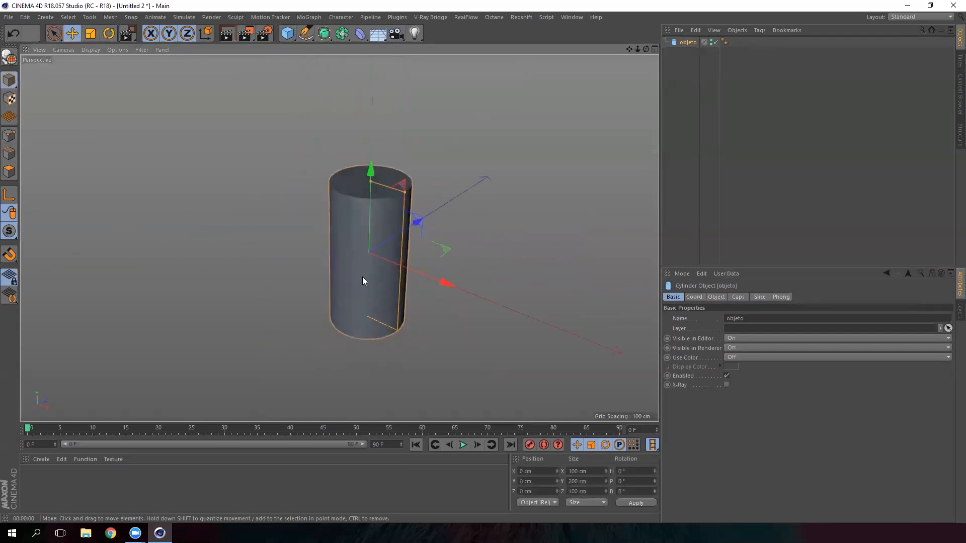
Open the cylinder's coordinates and set its rotation order to XYZ.
click(700, 296)
alt+drag(436, 161, 457, 177)
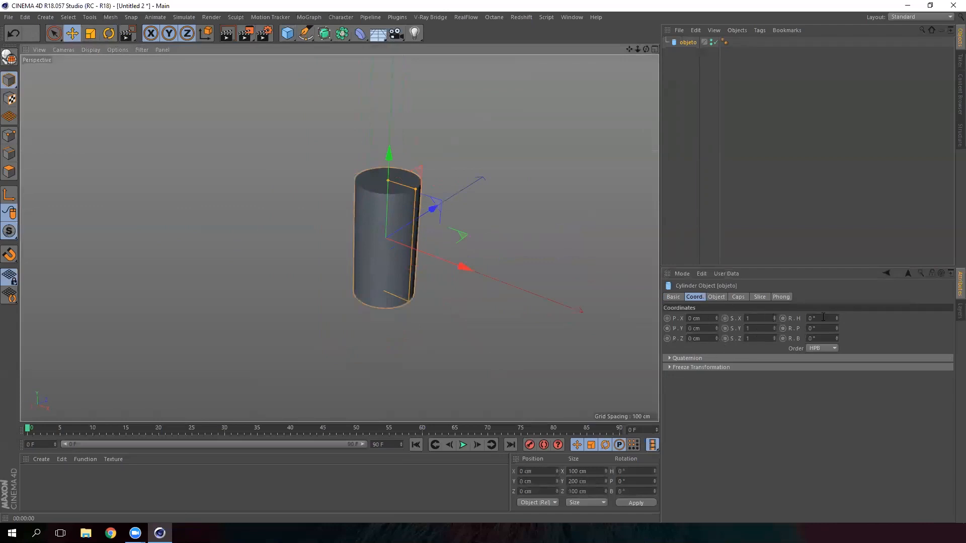
click(832, 349)
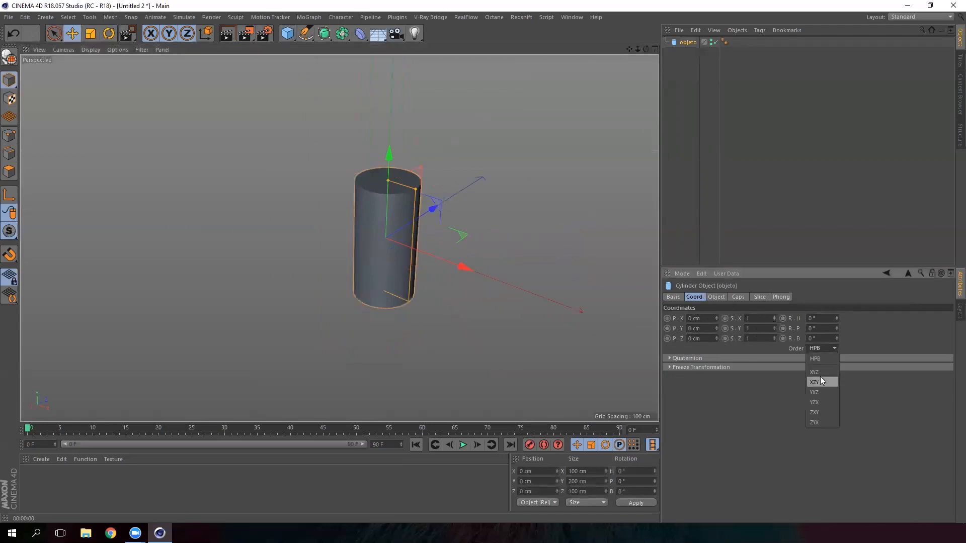
click(823, 372)
alt+drag(462, 237, 363, 254)
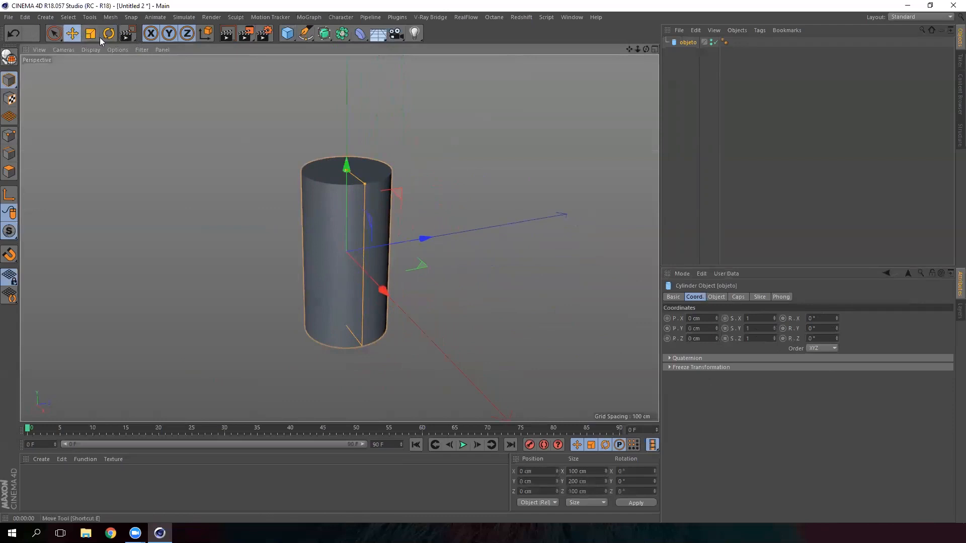
alt+drag(367, 272, 415, 239)
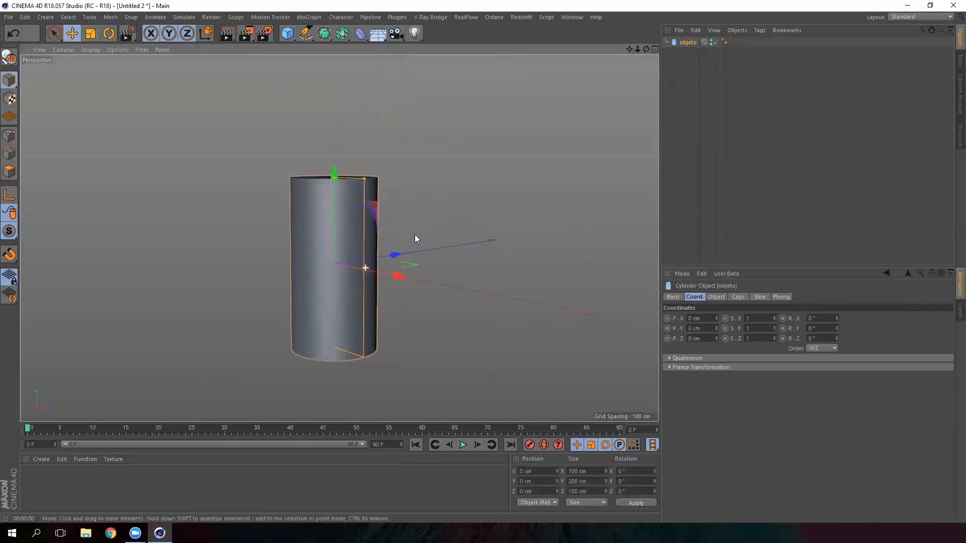
Move the cylinder up about 109 cm, and adjust its position to X -19 cm, Y 52.993 cm, Z 2 cm.
drag(333, 171, 331, 74)
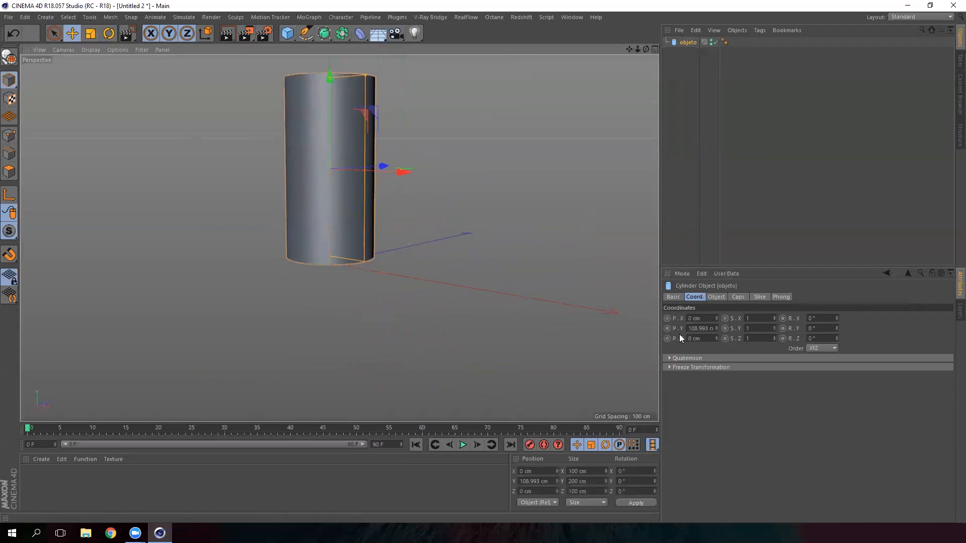
mouse_move(719, 326)
mouse_down()
mouse_move(724, 273)
mouse_move(720, 401)
mouse_move(732, 233)
mouse_move(712, 429)
mouse_move(726, 337)
mouse_up()
alt+drag(337, 322, 545, 327)
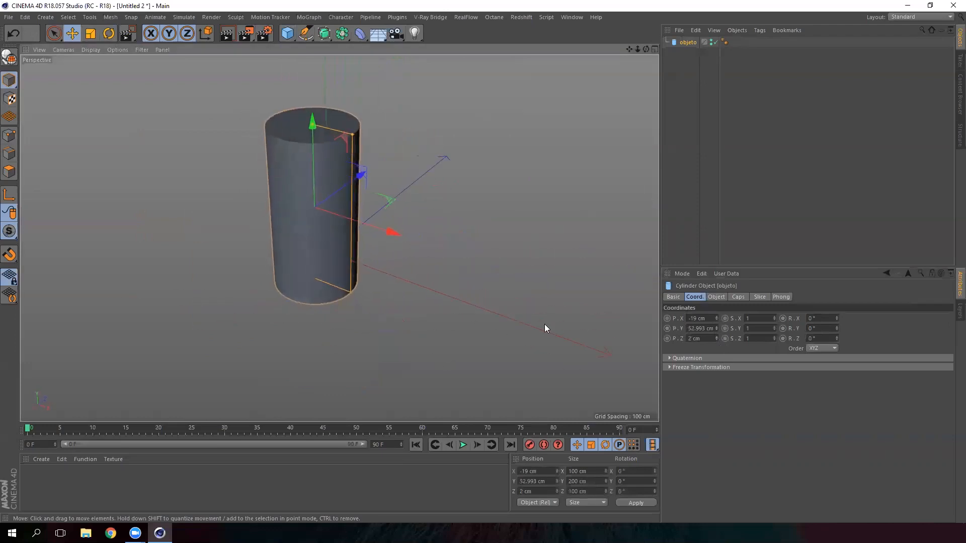
Reset the cylinder's X, Y and Z position values to 0 cm.
right_click(717, 319)
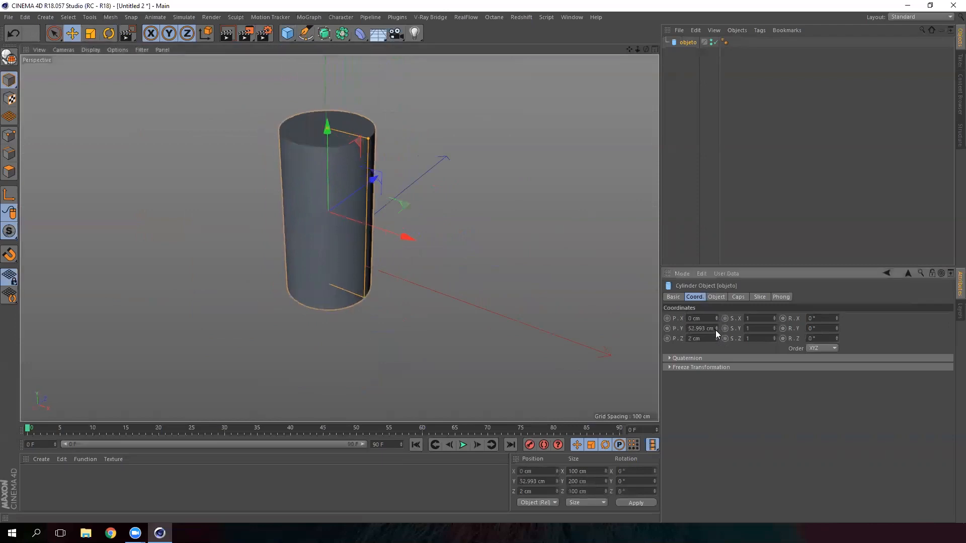
right_click(717, 329)
right_click(717, 340)
double_click(710, 319)
double_click(708, 329)
double_click(708, 339)
double_click(708, 319)
double_click(706, 330)
double_click(706, 339)
Set the cylinder's X and Y scale to 2 and reset both to 1.
double_click(695, 319)
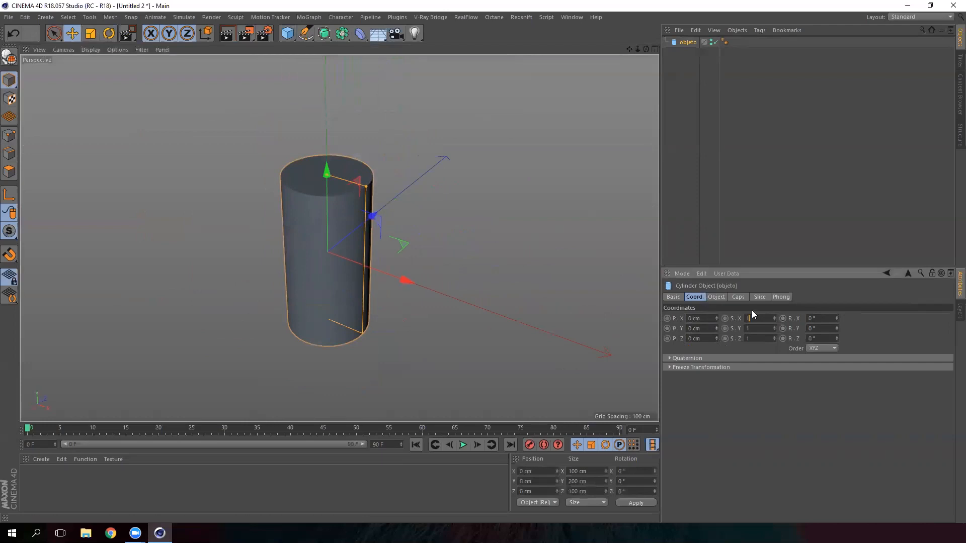
text(2)
key(Return)
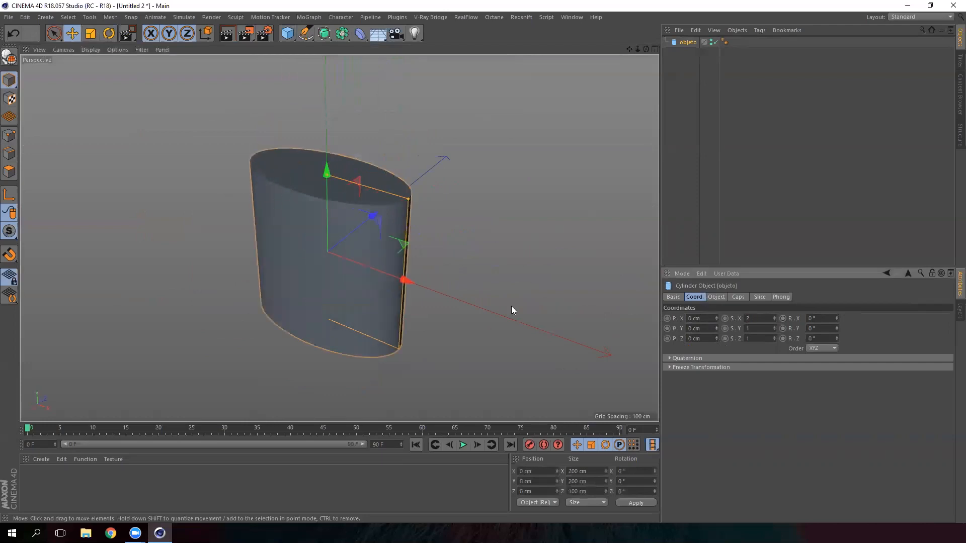
double_click(757, 329)
text(2)
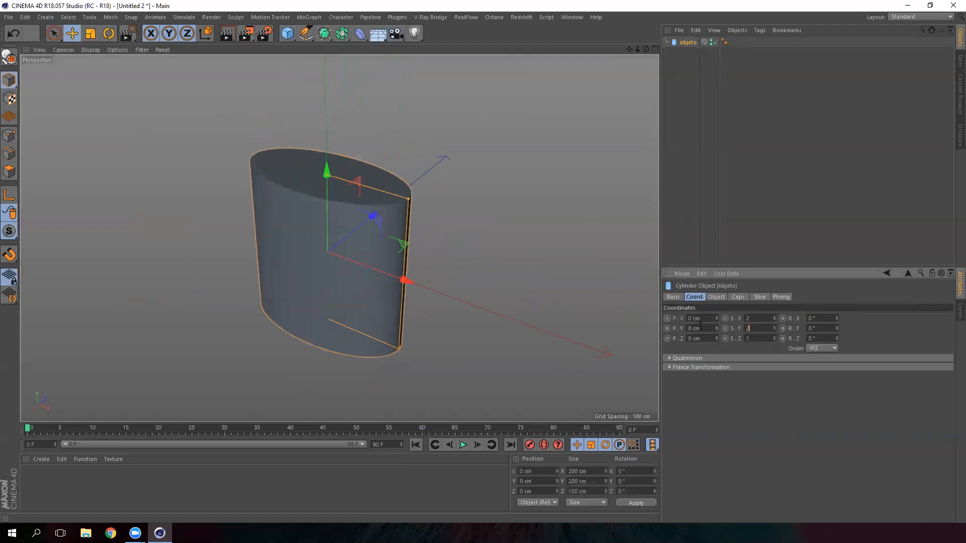
key(Return)
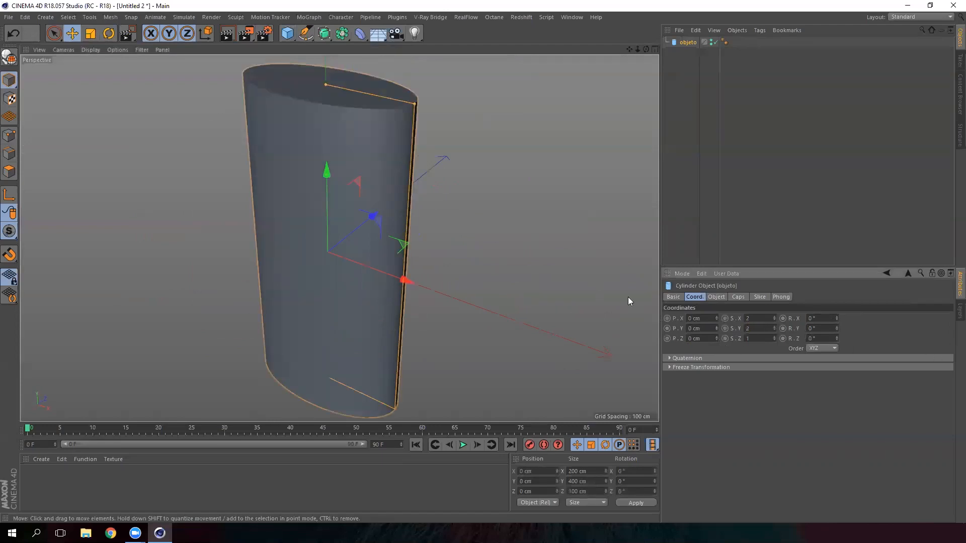
right_click(775, 330)
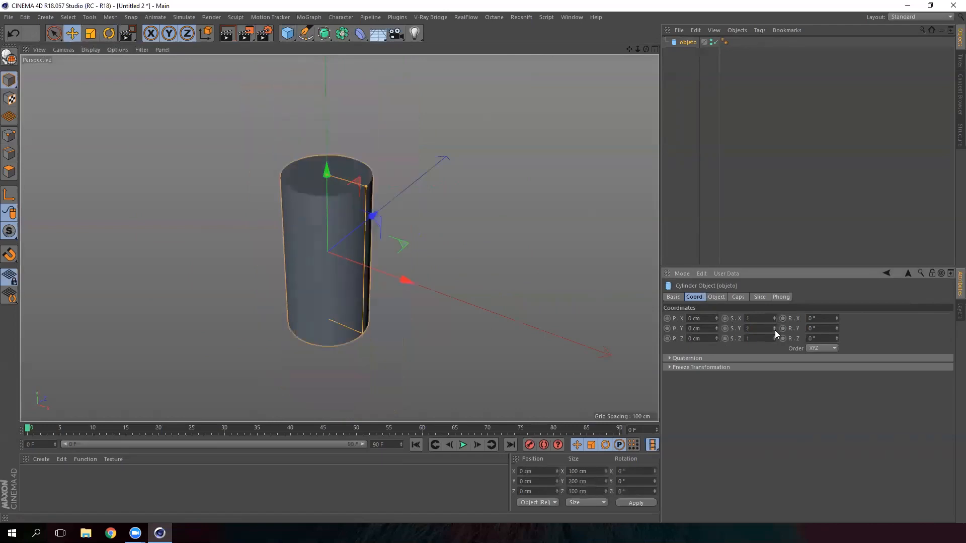
Rotate the cylinder about 50° around Z, and adjust its rotation to X 46°, Y 157°, Z 47.15°.
alt+drag(364, 243, 426, 234)
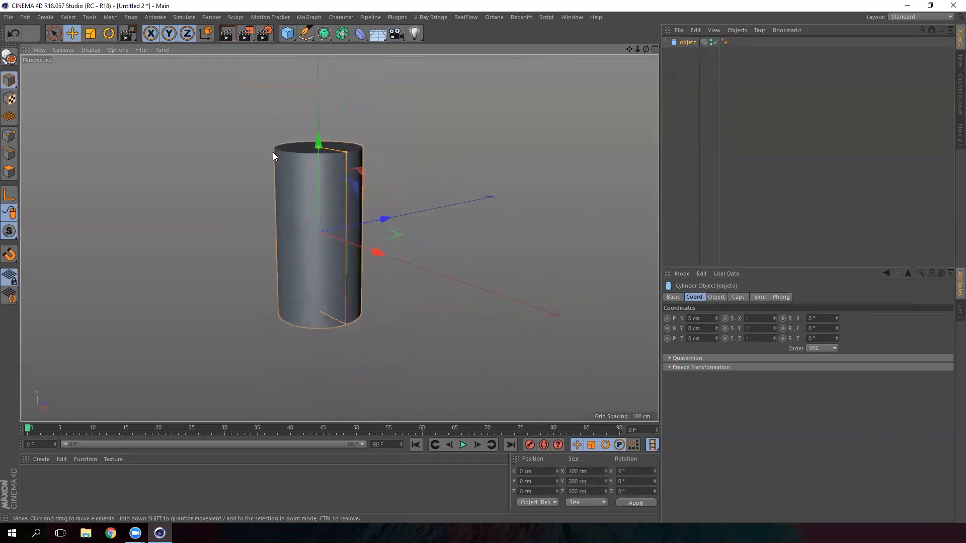
click(112, 34)
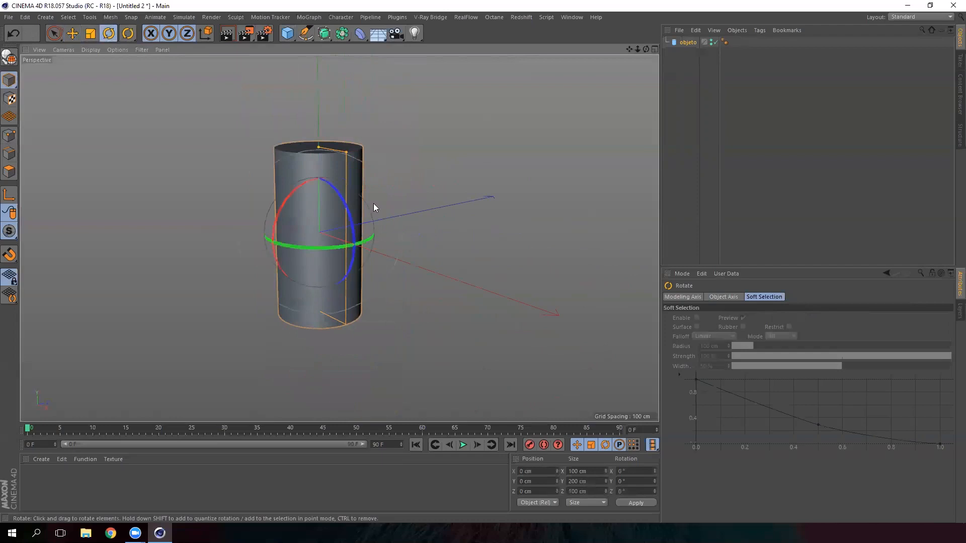
drag(349, 215, 382, 281)
click(679, 43)
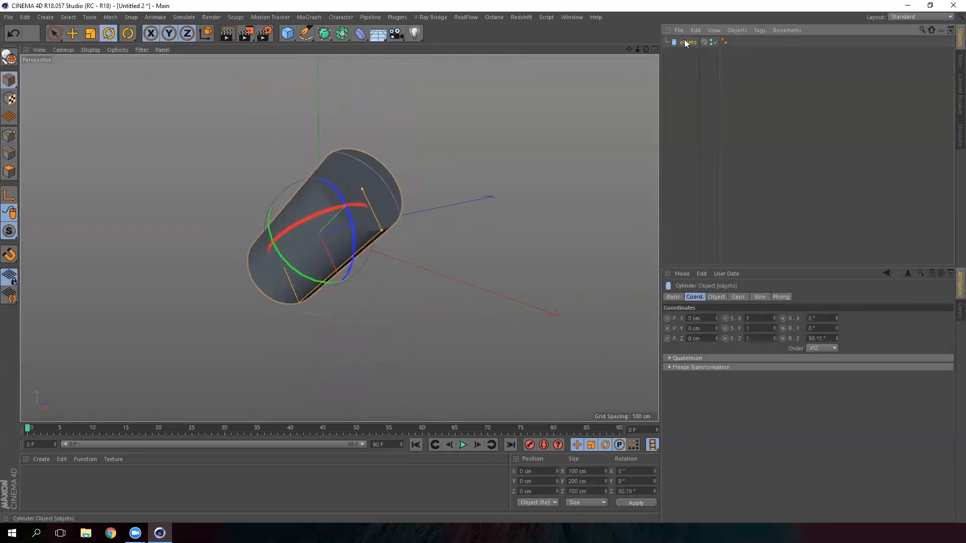
drag(838, 339, 849, 297)
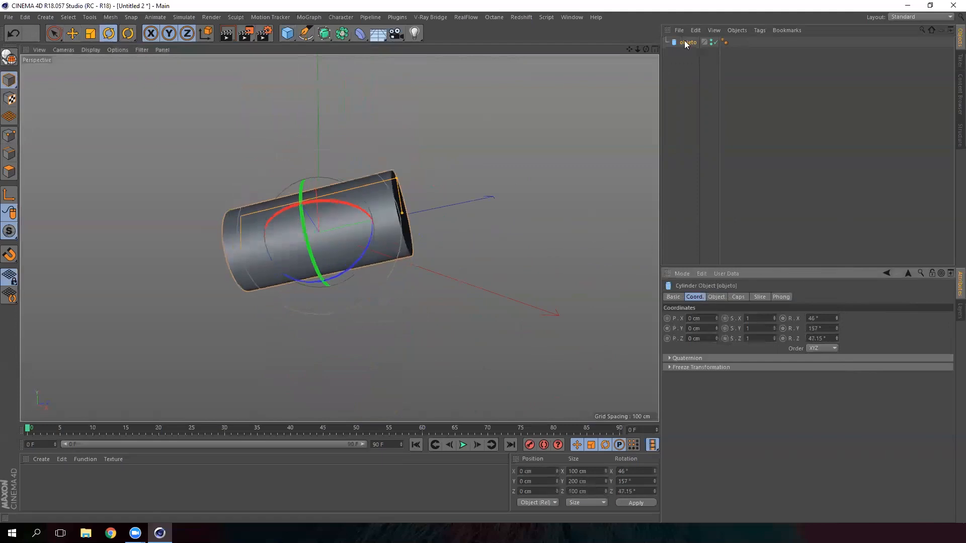
Reset the cylinder's X, Y and Z rotation values to 0°.
right_click(836, 319)
right_click(837, 329)
right_click(840, 339)
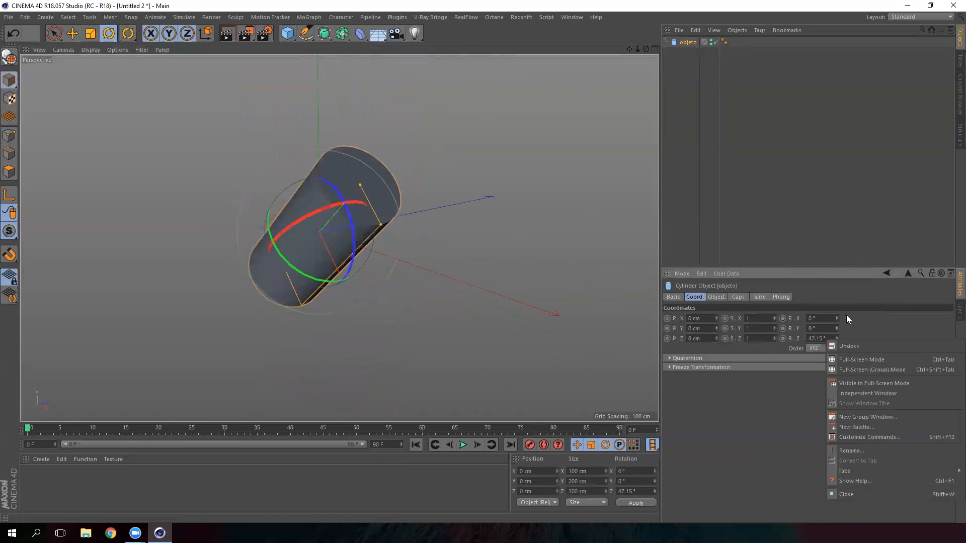
key(Escape)
right_click(836, 338)
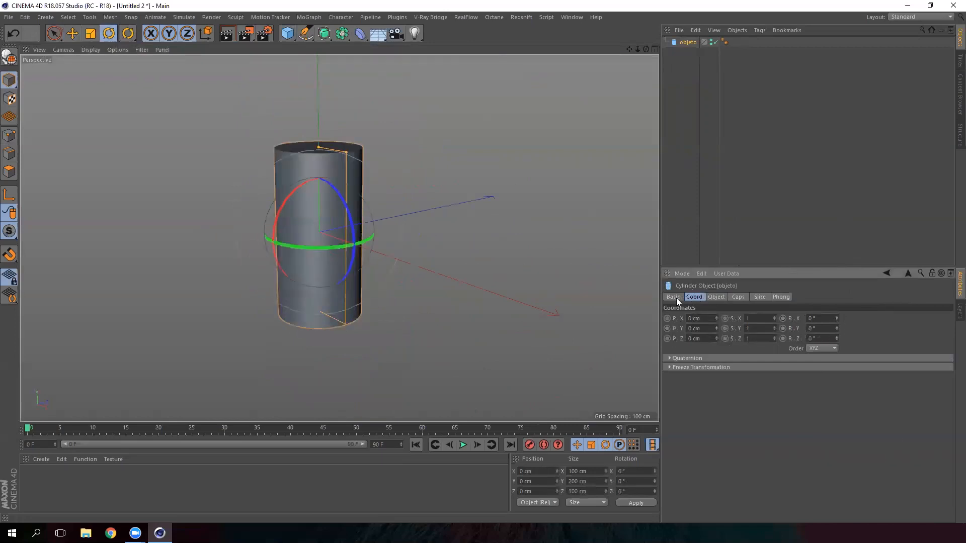
Set the cylinder's radius to 84 cm and height to 234 cm, and display mesh lines over the viewport shading.
click(719, 297)
drag(757, 318, 753, 338)
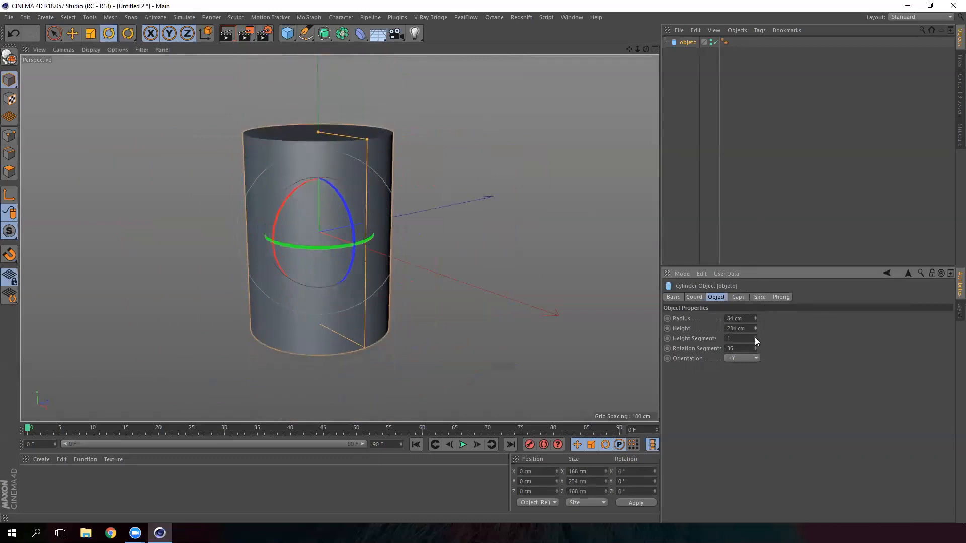
click(96, 50)
click(125, 75)
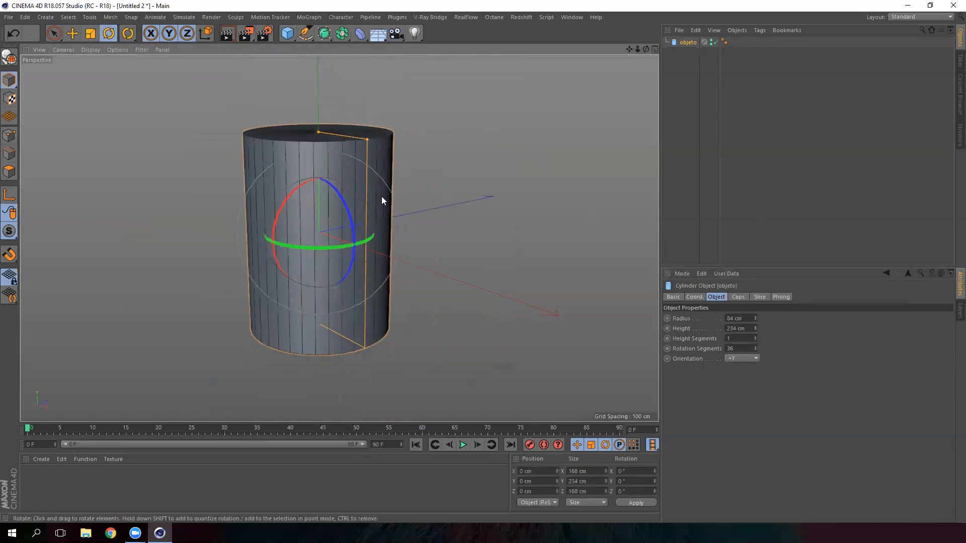
Adjust the cylinder's height segments to 25, 14 and finally 17.
alt+drag(328, 161, 254, 142)
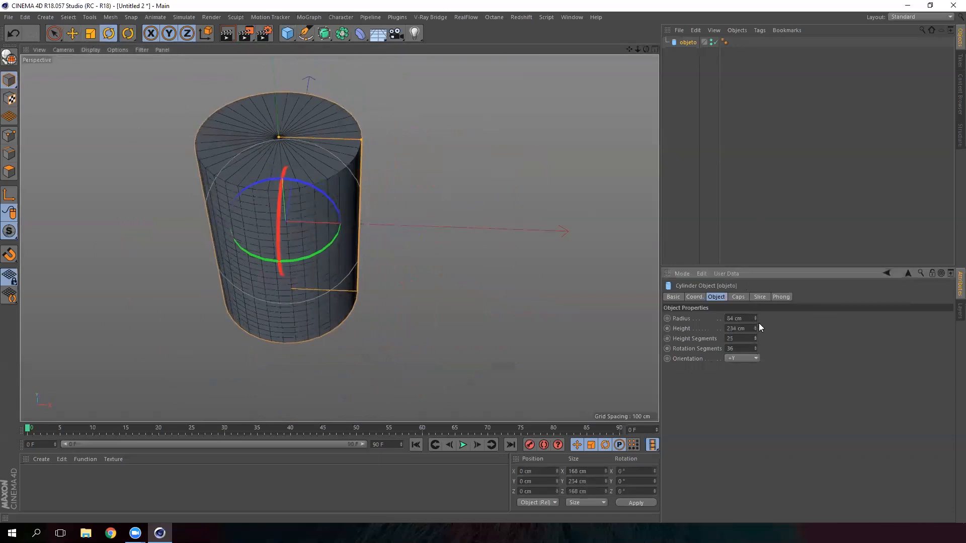
drag(756, 337, 760, 331)
alt+drag(306, 262, 312, 222)
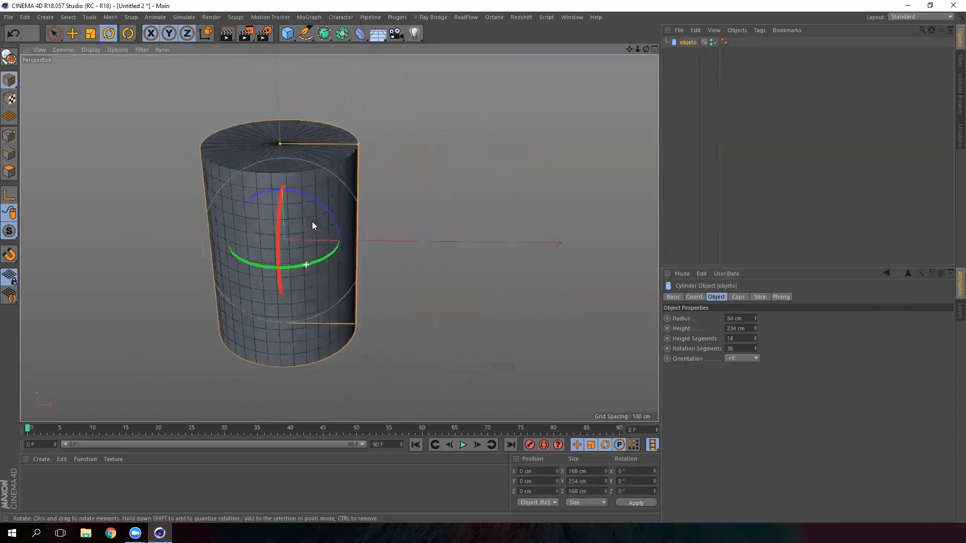
alt+middle_drag(312, 222, 384, 237)
alt+drag(383, 238, 391, 251)
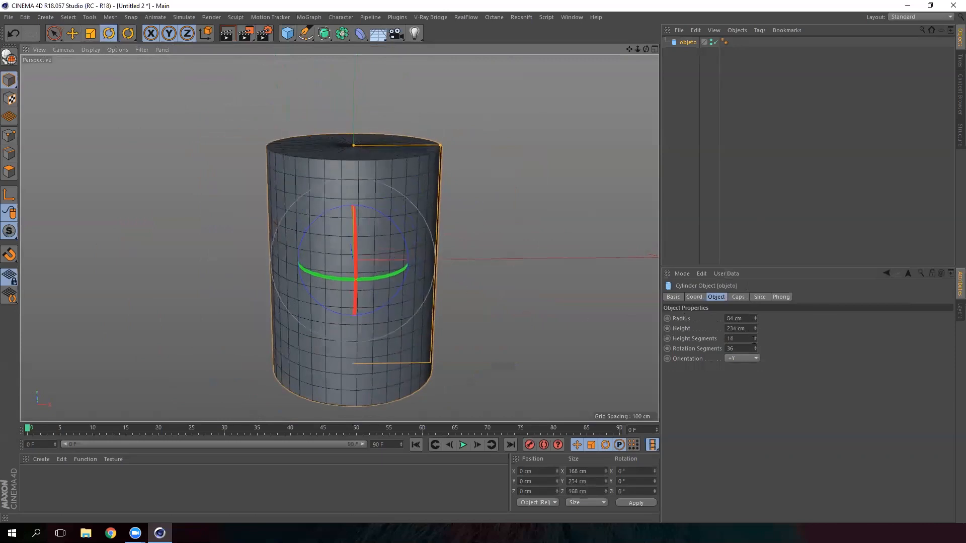
mouse_move(755, 335)
mouse_down()
mouse_move(758, 320)
mouse_move(756, 343)
mouse_up()
Set the cylinder's rotation segments to 43 and check the mesh from above and the side.
alt+drag(460, 231, 317, 215)
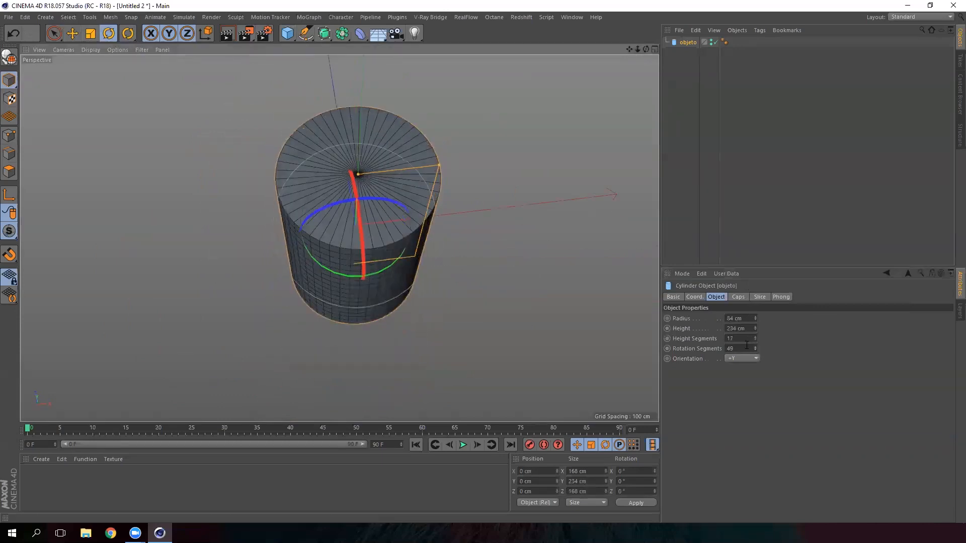
drag(755, 347, 753, 348)
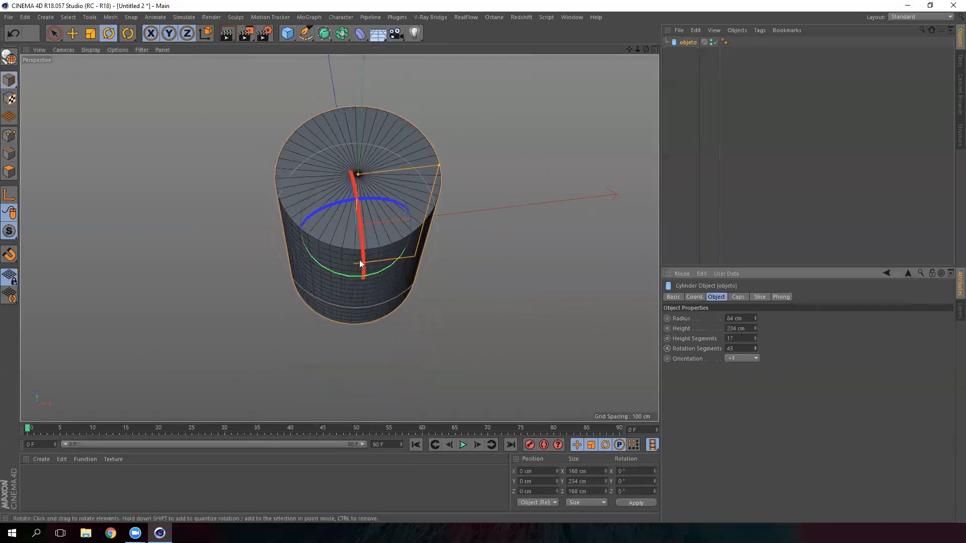
alt+drag(360, 260, 484, 308)
alt+drag(440, 345, 448, 382)
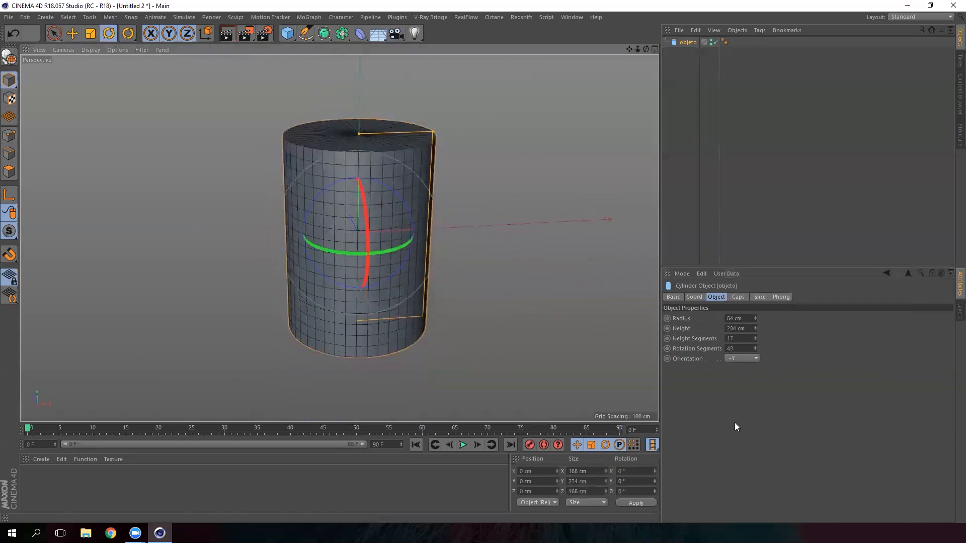
Change the cylinder's orientation so that it lies along the X axis.
click(746, 360)
click(732, 378)
alt+drag(495, 319, 392, 286)
alt+drag(468, 260, 382, 300)
Enable the fillet on the cylinder's caps, set its radius to 2 cm, and inspect the rounded edges.
click(738, 297)
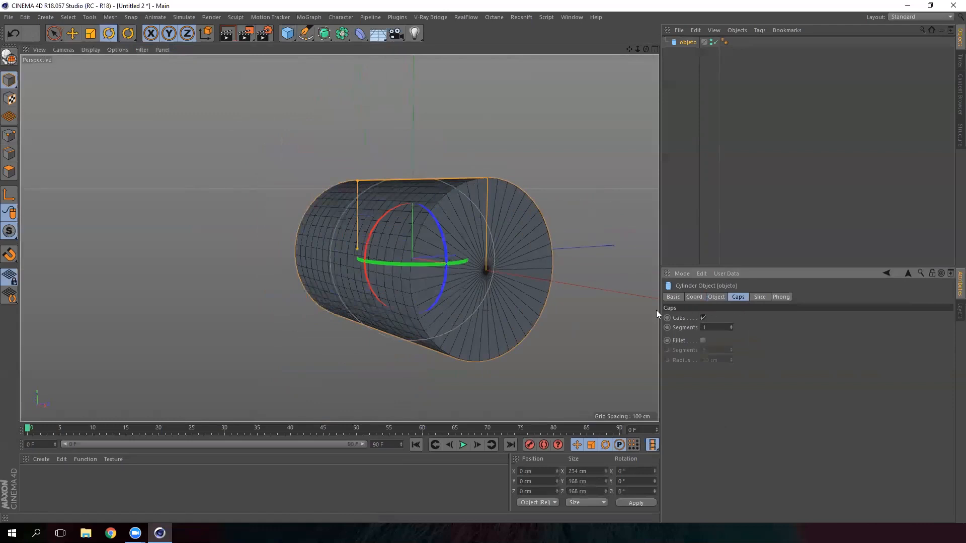
click(704, 340)
scroll(407, 258, up, 5)
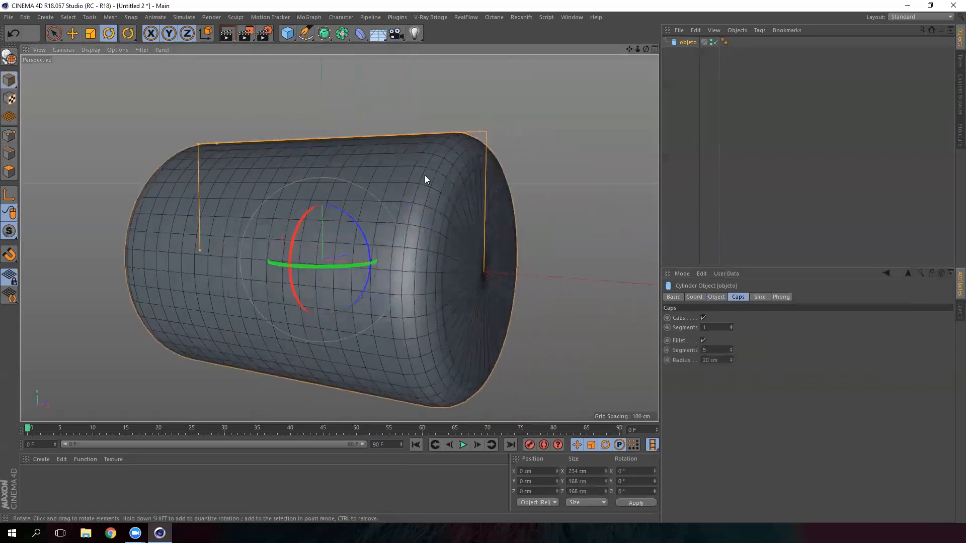
drag(732, 360, 730, 369)
alt+drag(477, 237, 302, 244)
alt+middle_drag(496, 255, 323, 209)
alt+drag(339, 237, 558, 277)
alt+right_drag(442, 231, 522, 238)
alt+middle_drag(485, 231, 459, 254)
alt+drag(459, 254, 529, 282)
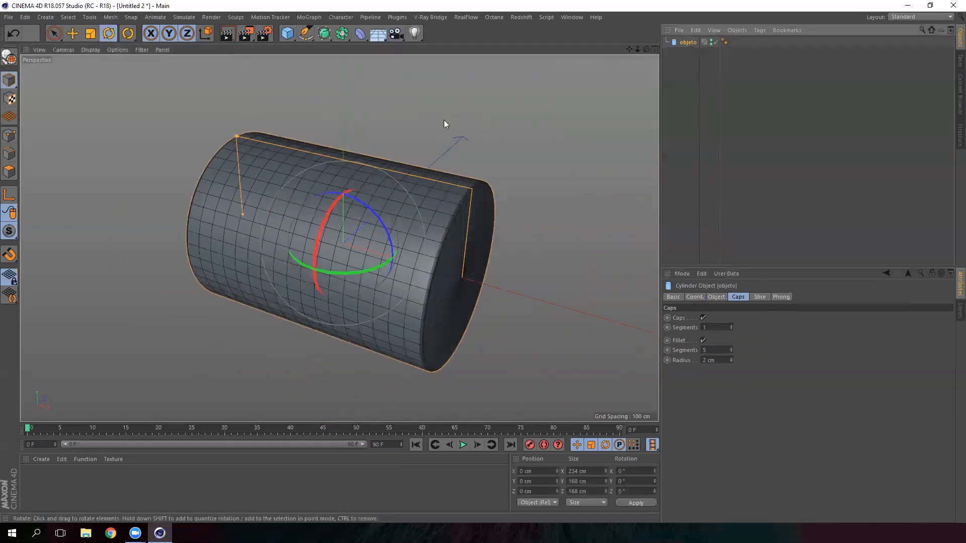
Delete the cylinder and add a Circle spline, checking its flat shape from the front and the side.
key(Delete)
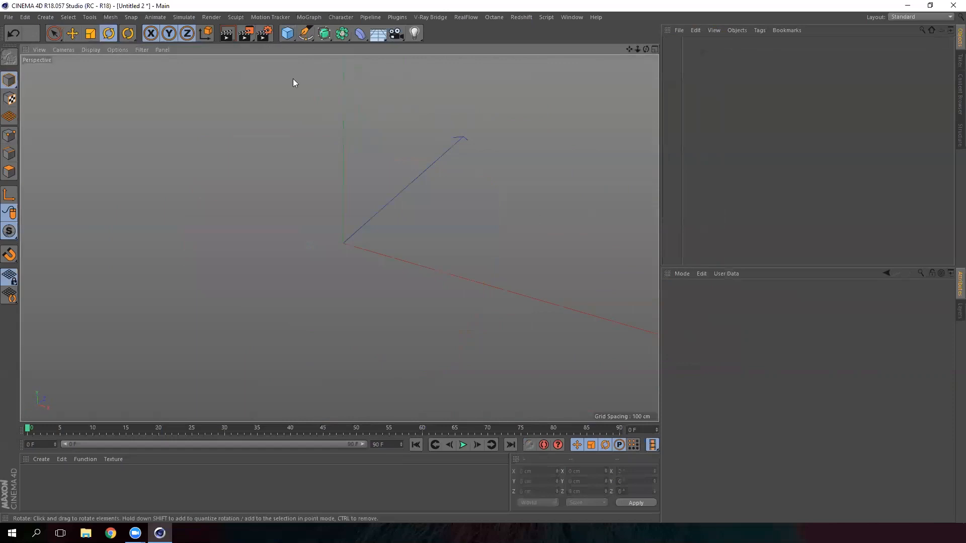
click(306, 34)
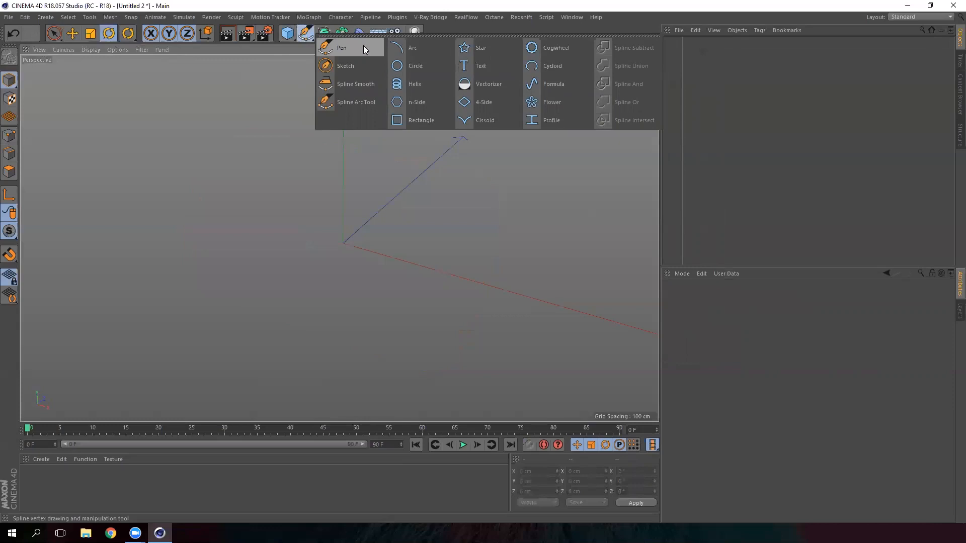
click(420, 65)
alt+drag(334, 192, 409, 222)
alt+drag(334, 251, 326, 227)
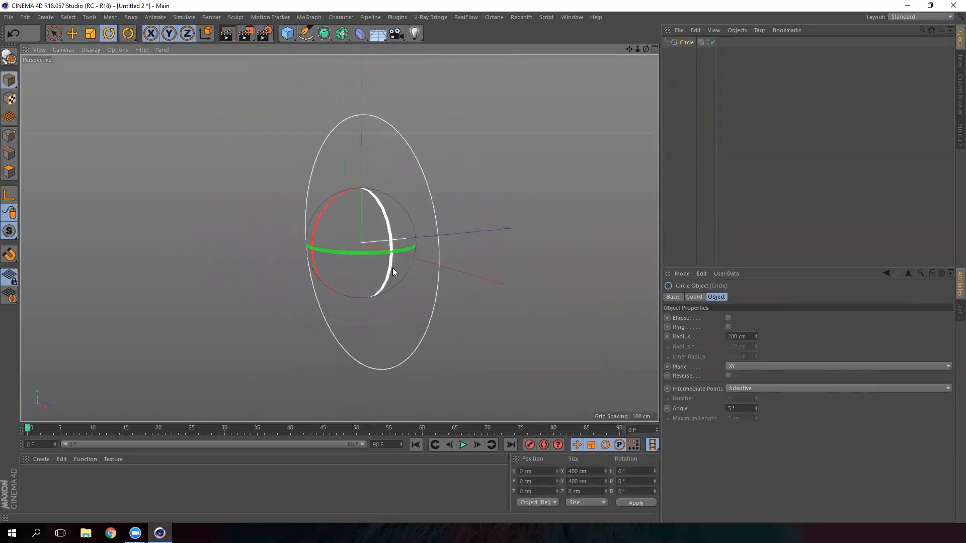
alt+drag(401, 297, 302, 267)
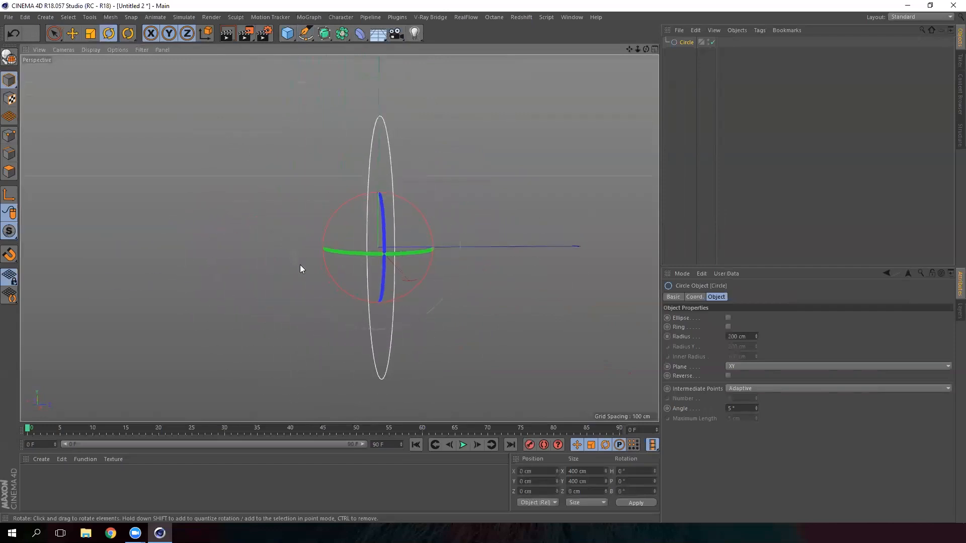
alt+drag(608, 190, 325, 238)
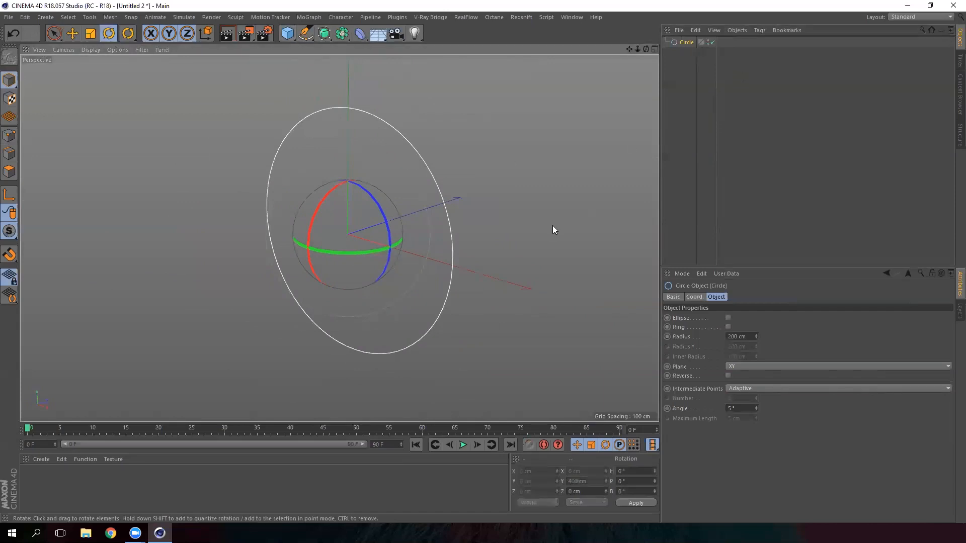
Delete the circle and add a Cube primitive to the empty scene.
key(Delete)
click(324, 34)
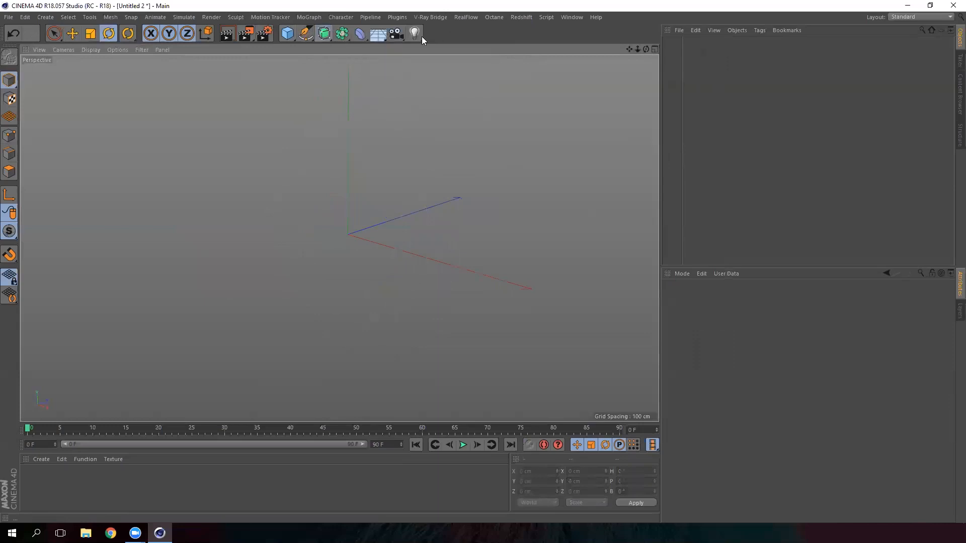
click(287, 33)
click(396, 50)
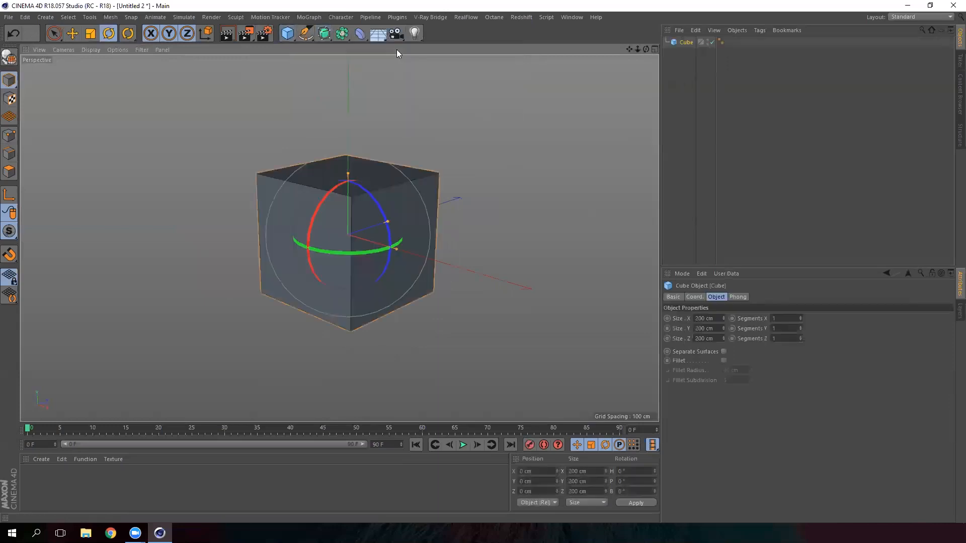
mouse_move(370, 192)
alt+mouse_down()
mouse_move(421, 203)
mouse_move(343, 201)
mouse_move(363, 200)
alt+mouse_up()
scroll(361, 199, up, 3)
scroll(361, 199, down, 5)
Add a Subdivision Surface and make the cube its child so that the cube is smoothed.
click(324, 34)
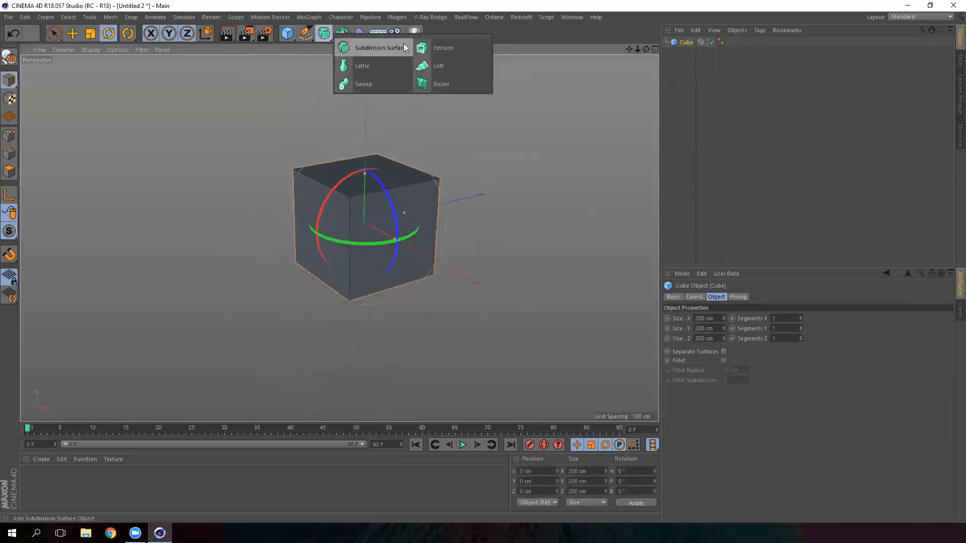
click(391, 50)
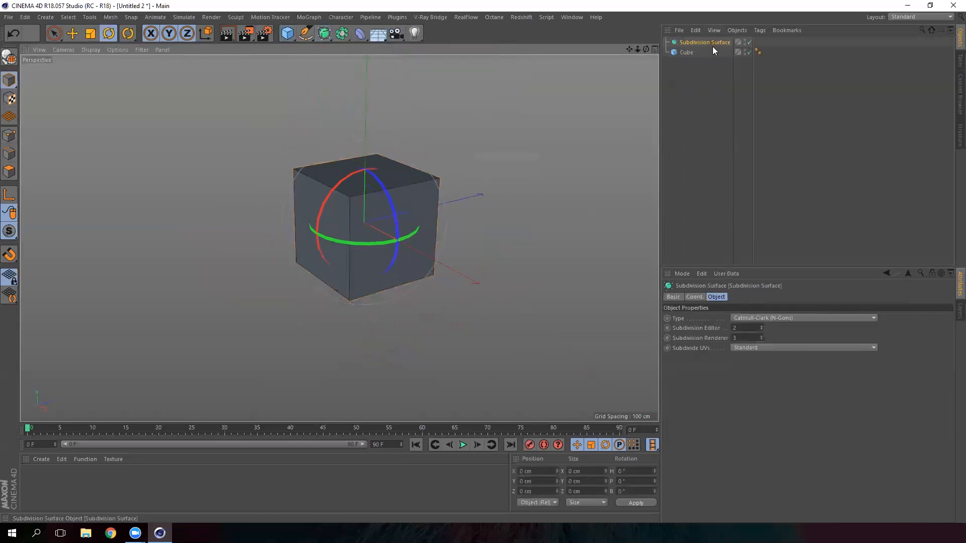
click(687, 53)
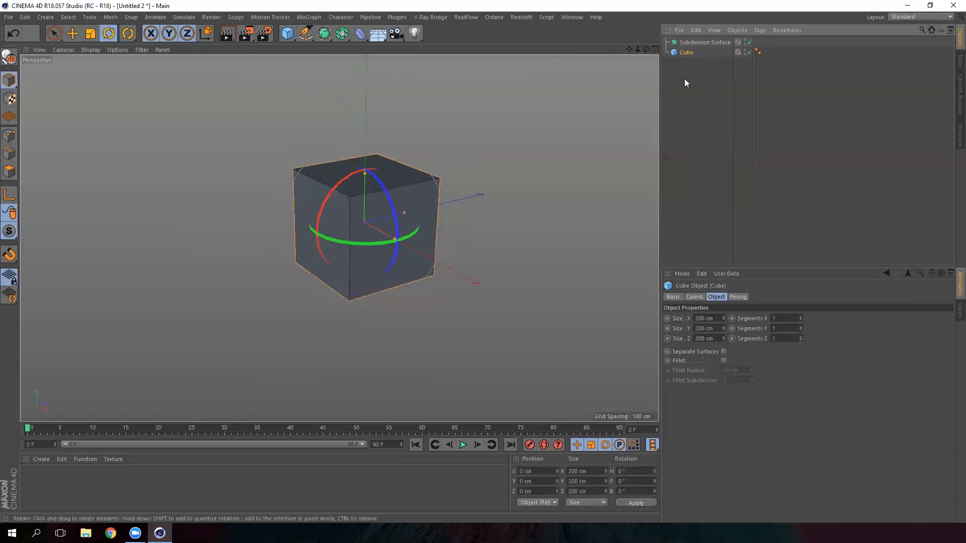
drag(688, 52, 724, 45)
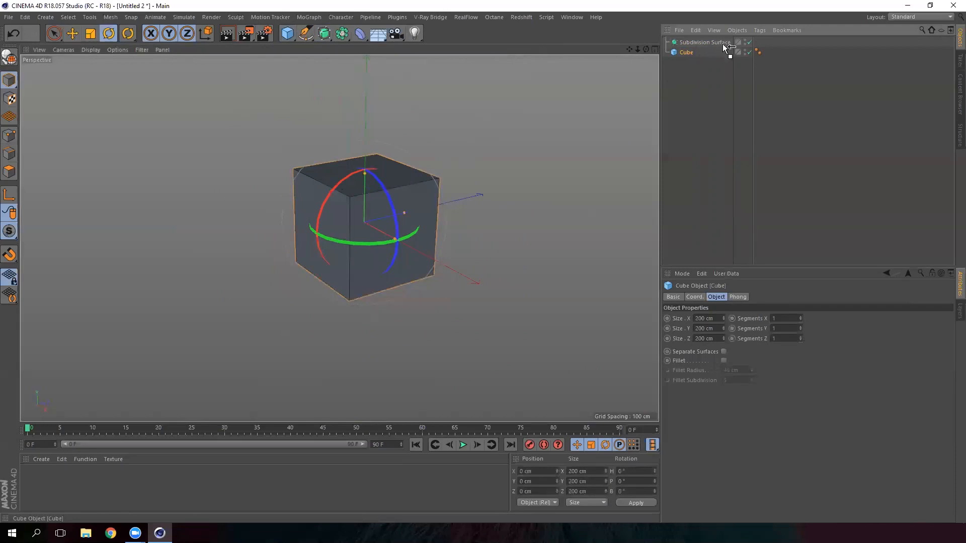
drag(719, 41, 719, 42)
alt+right_drag(302, 189, 355, 201)
alt+drag(356, 200, 426, 219)
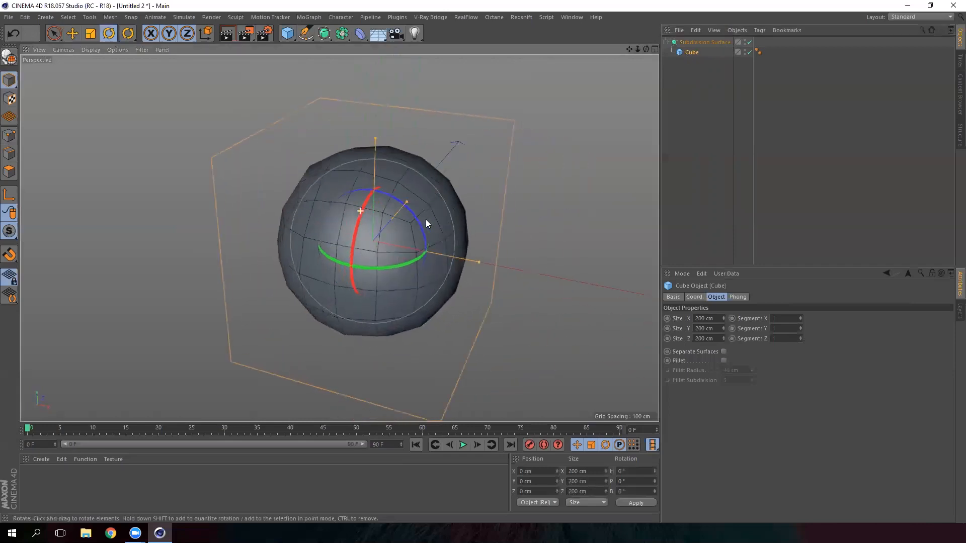
Set both the editor and the renderer subdivision of the Subdivision Surface to 1 and inspect the coarse mesh.
click(706, 44)
click(705, 43)
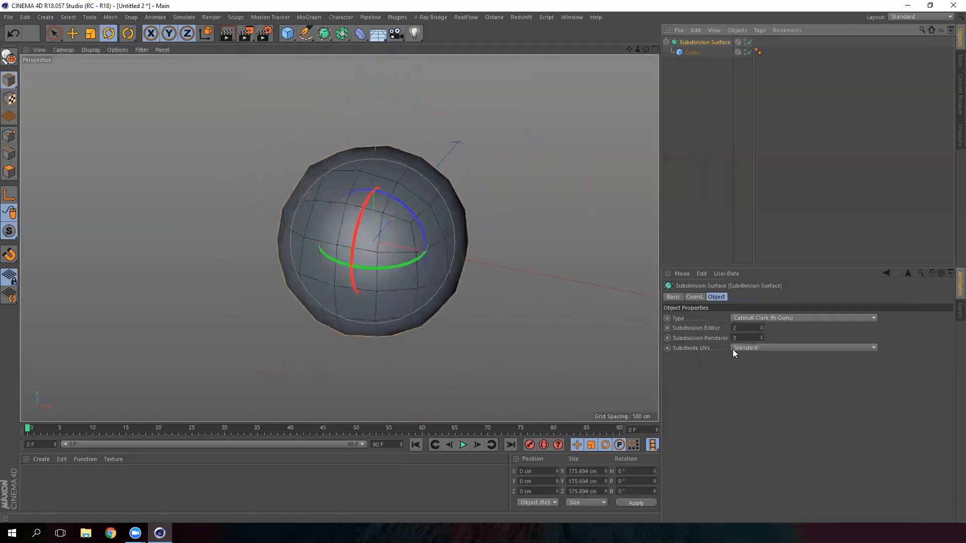
click(762, 330)
click(762, 336)
alt+drag(292, 267, 338, 233)
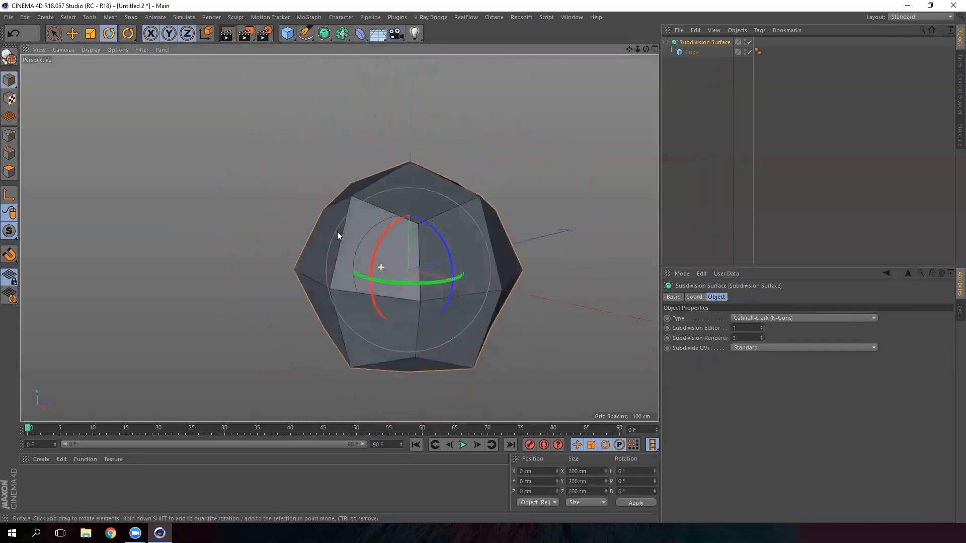
Raise the Subdivision Surface's subdivision levels to get a finer mesh, and delete the Subdivision Surface together with its cube.
click(762, 338)
click(762, 326)
click(762, 325)
mouse_move(446, 283)
alt+mouse_down()
mouse_move(297, 274)
mouse_move(455, 280)
mouse_move(382, 220)
mouse_move(426, 233)
mouse_move(419, 193)
mouse_move(489, 217)
mouse_move(602, 185)
mouse_move(411, 217)
alt+mouse_up()
drag(697, 88, 688, 40)
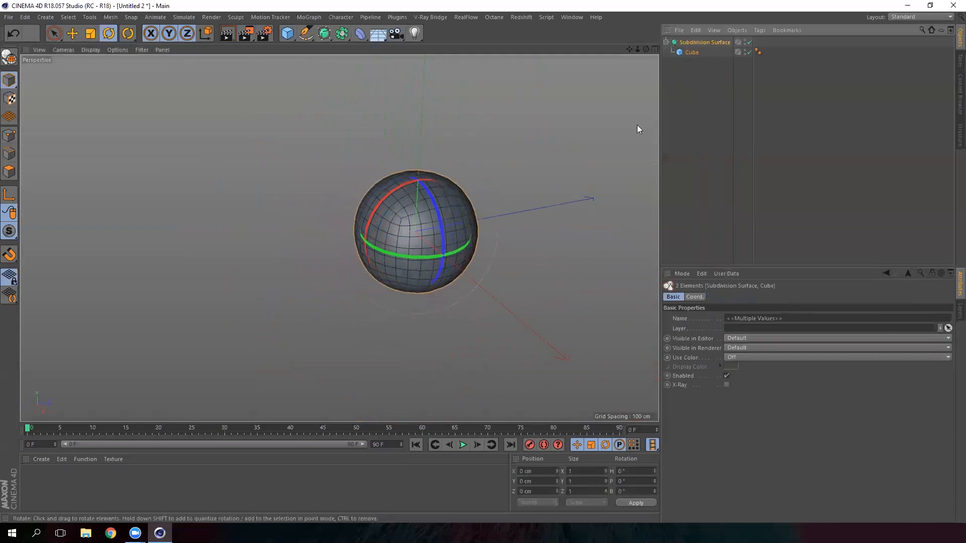
key(Delete)
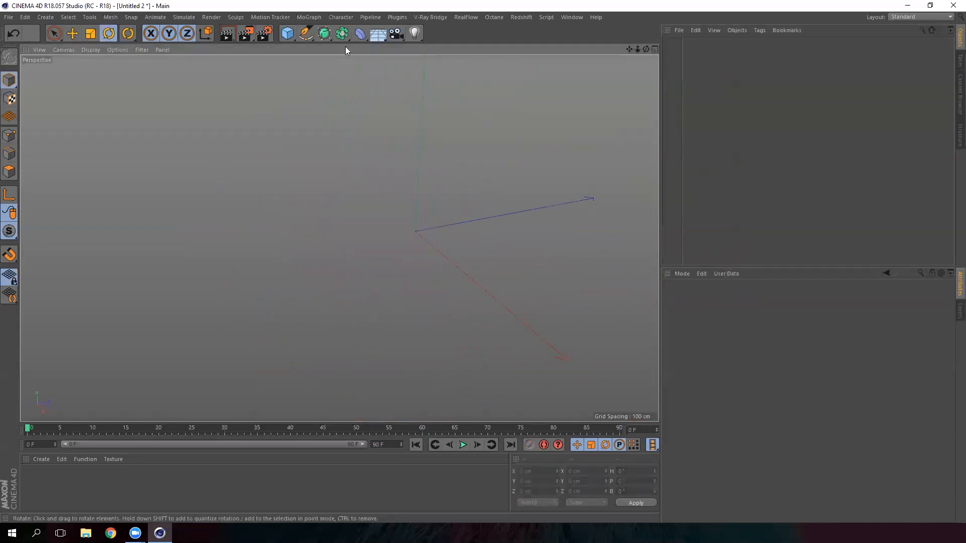
click(345, 32)
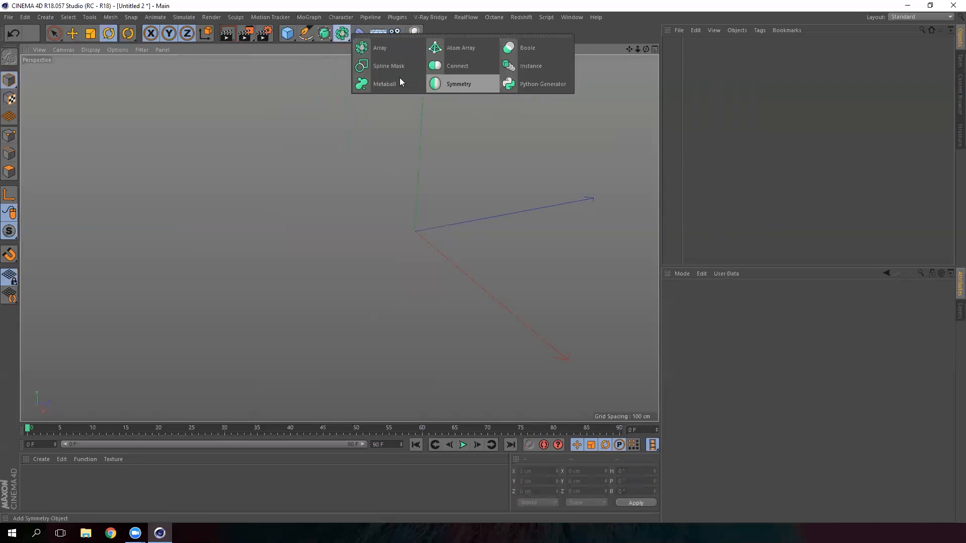
click(318, 145)
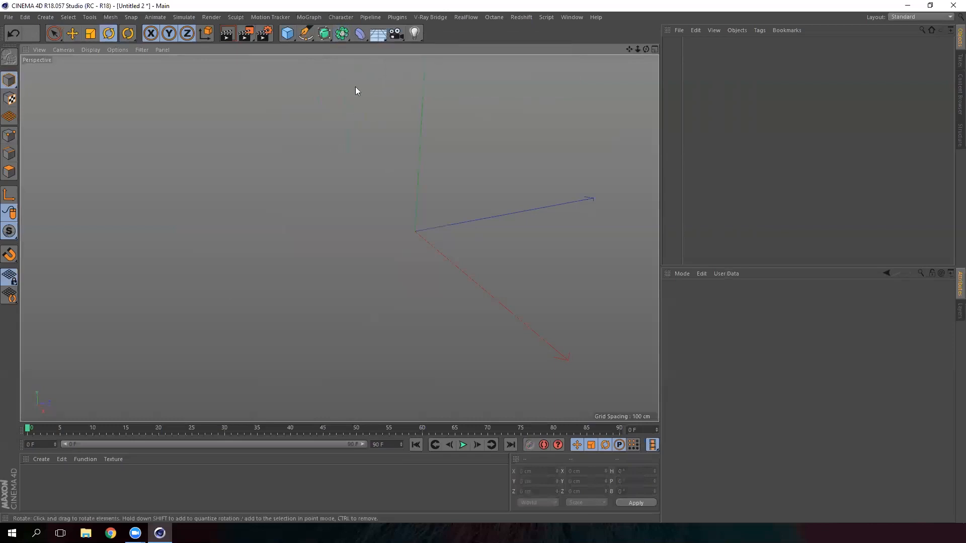
click(360, 34)
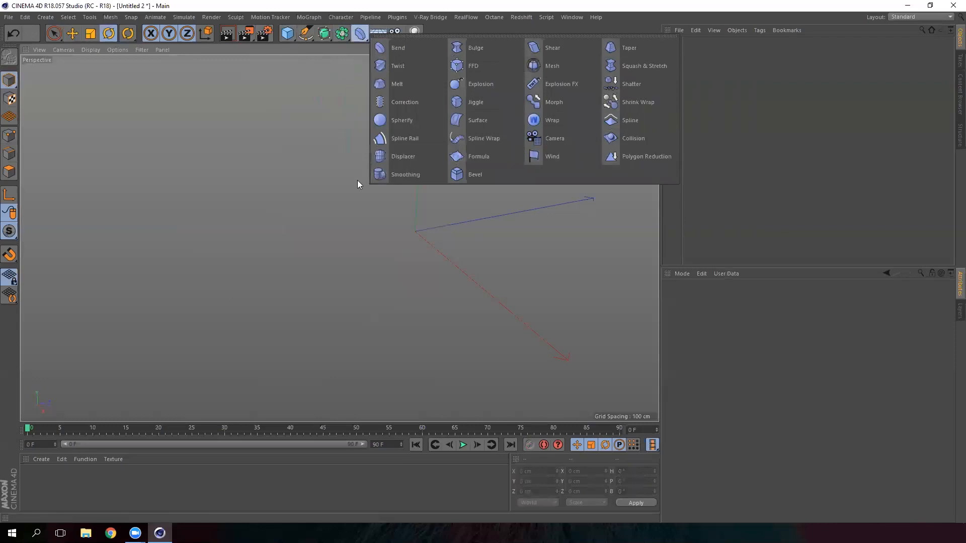
click(346, 158)
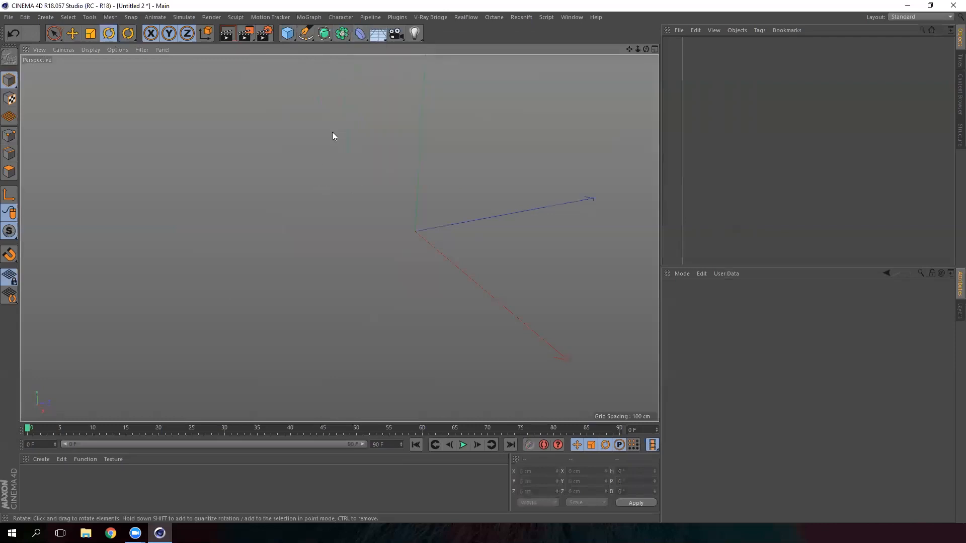
Add a Physical Sky object and look around it in the perspective view.
click(383, 35)
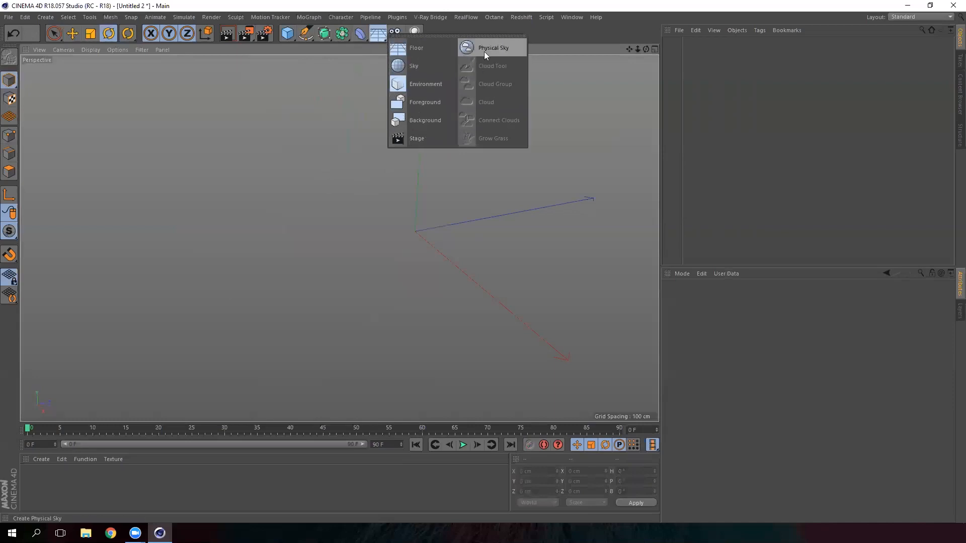
click(506, 47)
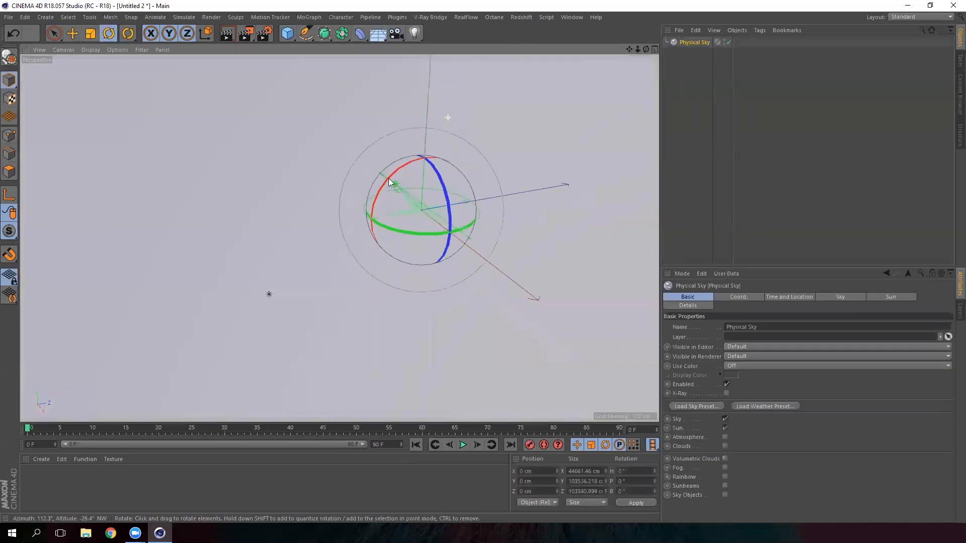
mouse_move(392, 186)
alt+mouse_down()
mouse_move(365, 156)
mouse_move(172, 172)
mouse_move(146, 194)
mouse_move(257, 233)
mouse_move(414, 221)
mouse_move(464, 197)
mouse_move(432, 226)
mouse_move(454, 225)
alt+mouse_up()
click(695, 43)
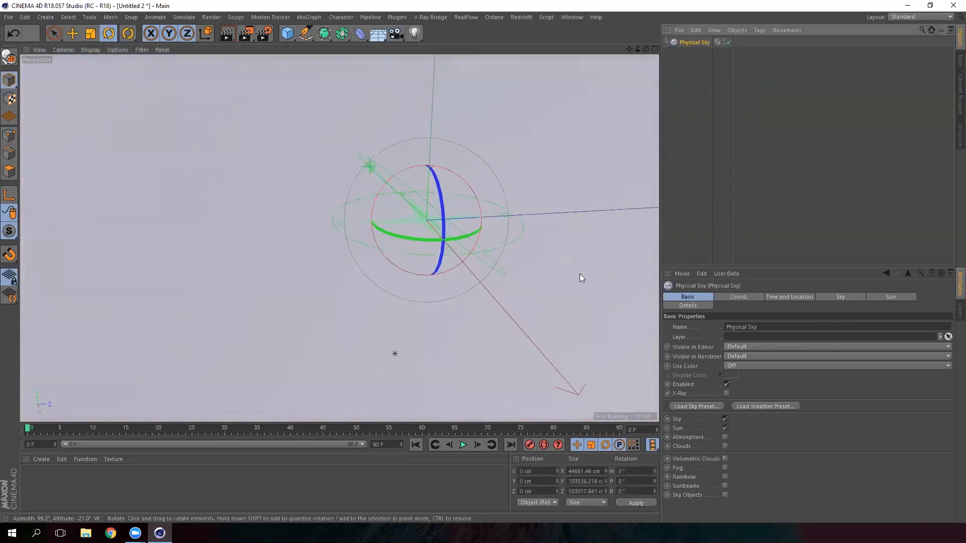
Delete the Physical Sky and add a Floor object in its place.
key(Delete)
click(378, 34)
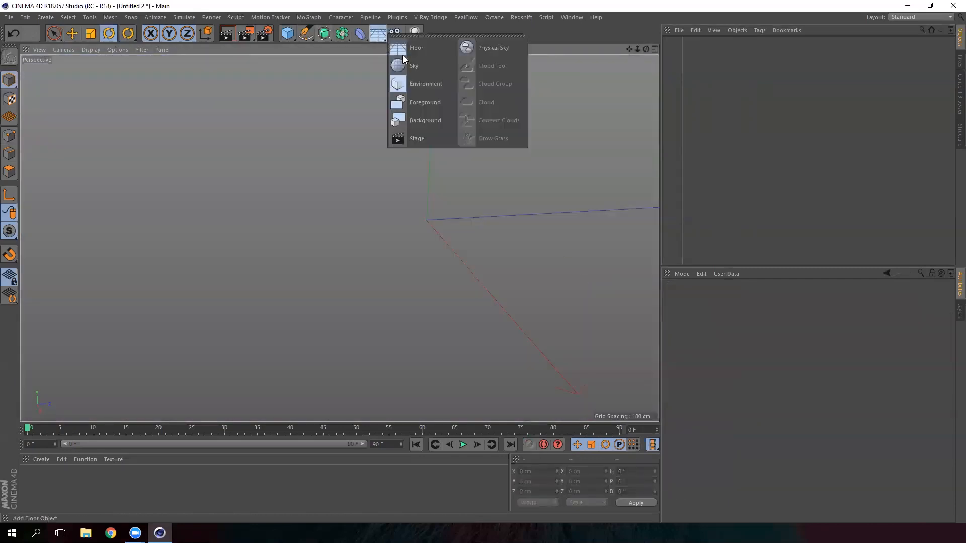
click(417, 48)
alt+drag(459, 263, 462, 238)
scroll(455, 293, down, 5)
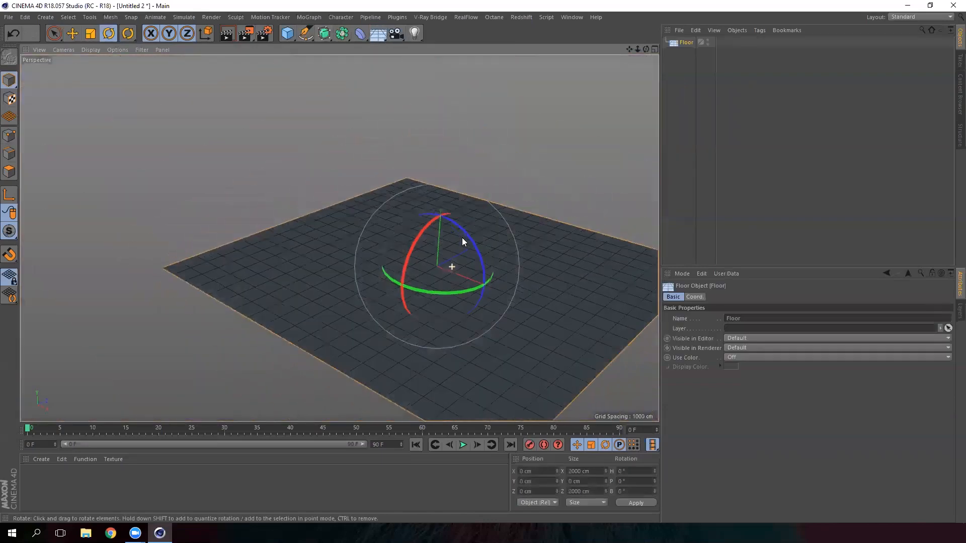
Render a region of the view around the floor, once from a higher angle and once from a low angle.
drag(246, 34, 296, 49)
drag(282, 113, 636, 322)
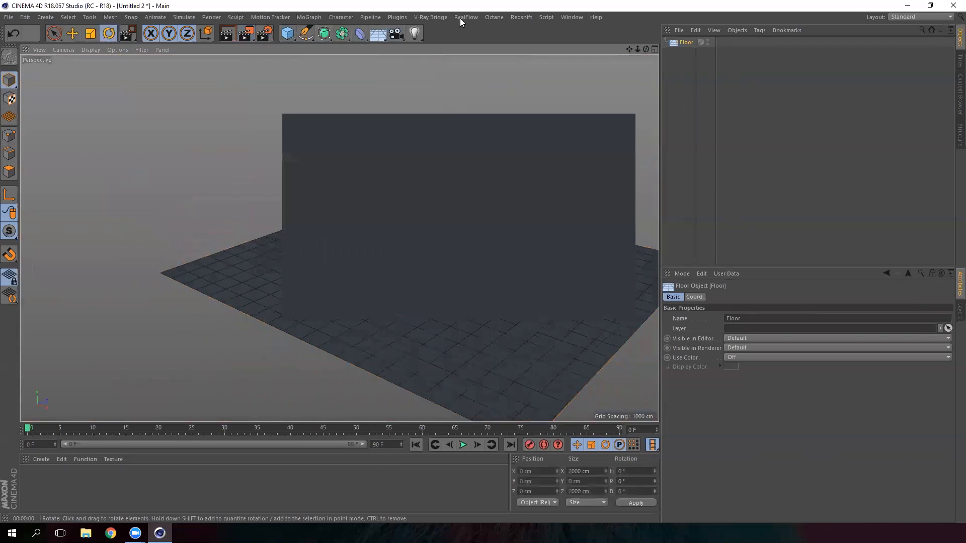
click(516, 180)
alt+drag(496, 240, 501, 221)
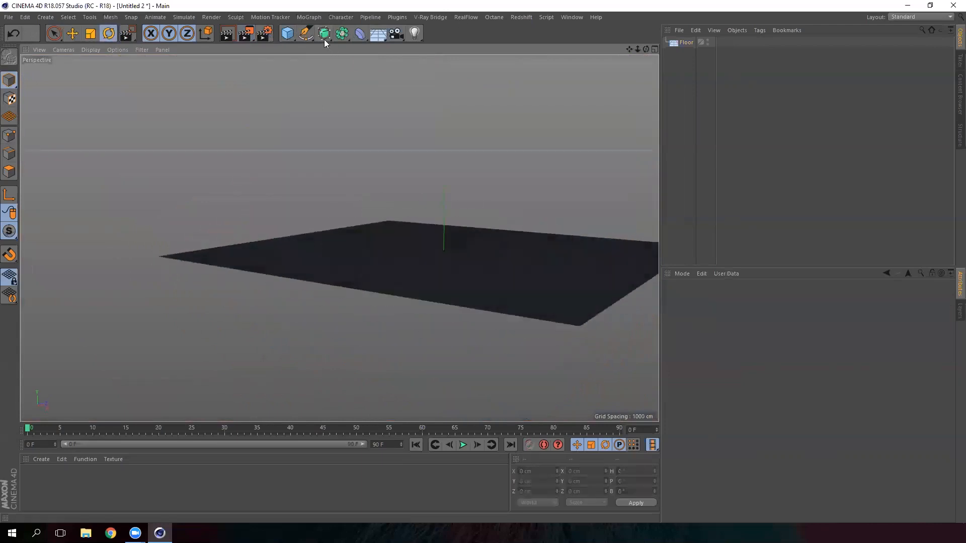
drag(245, 34, 294, 51)
drag(323, 104, 601, 321)
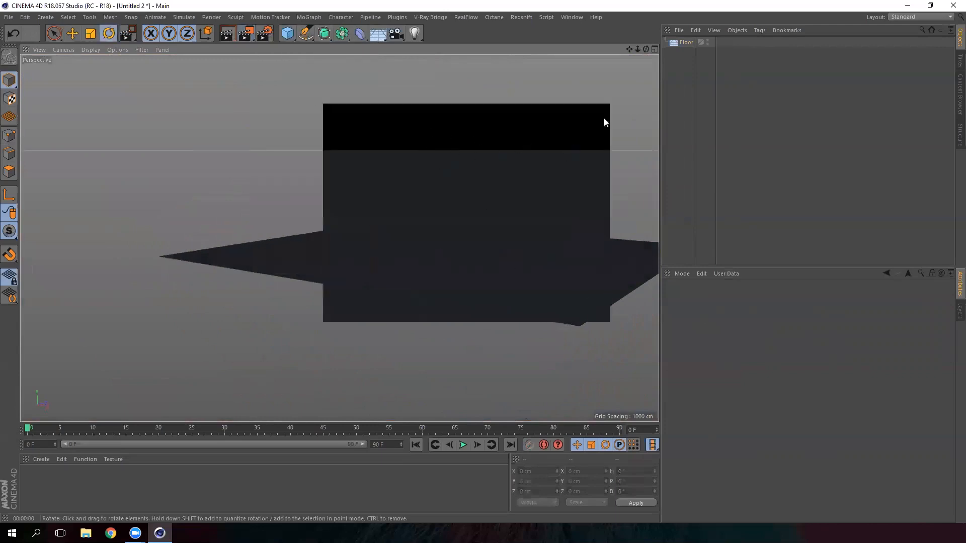
click(399, 103)
Add a Camera, look through it, and reframe its view so that the whole floor is in the picture.
alt+drag(477, 201, 403, 83)
click(402, 36)
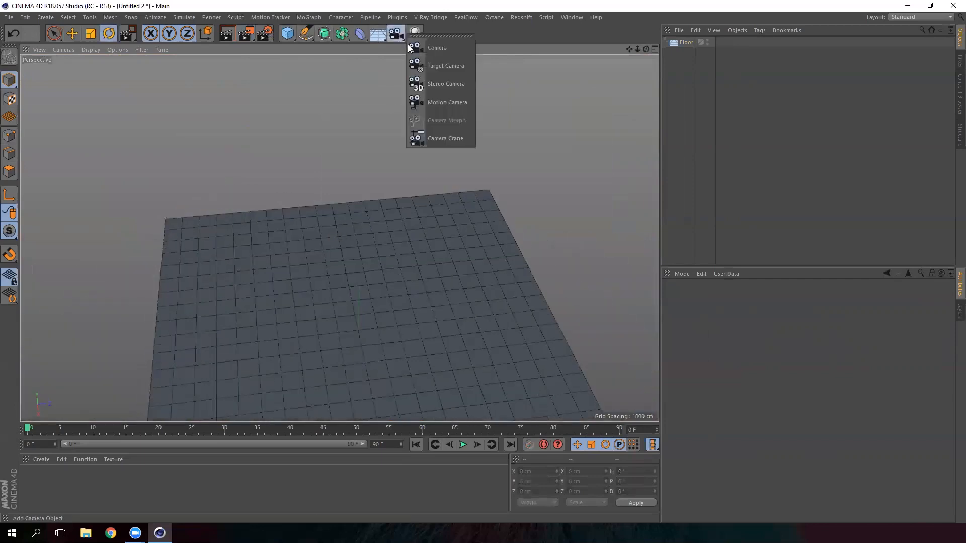
click(447, 52)
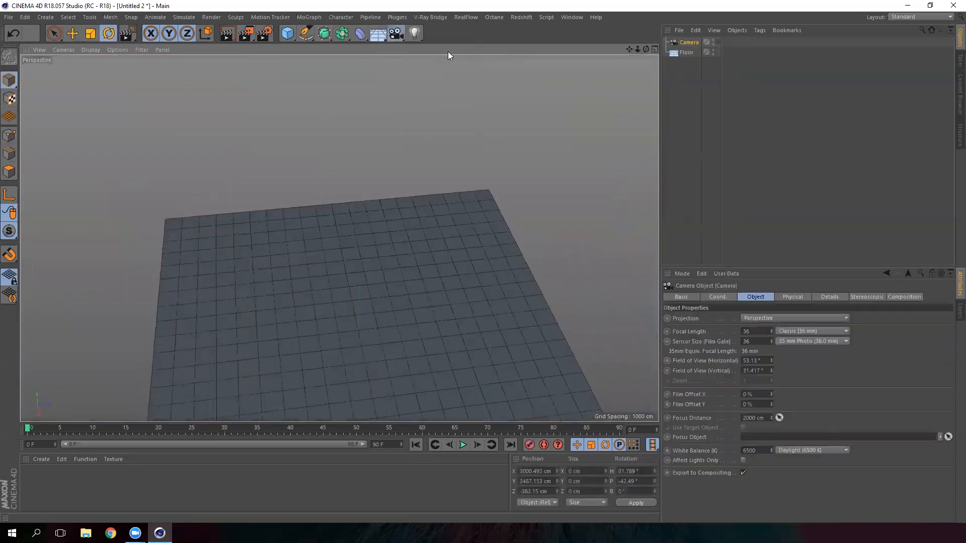
click(719, 42)
drag(638, 50, 695, 46)
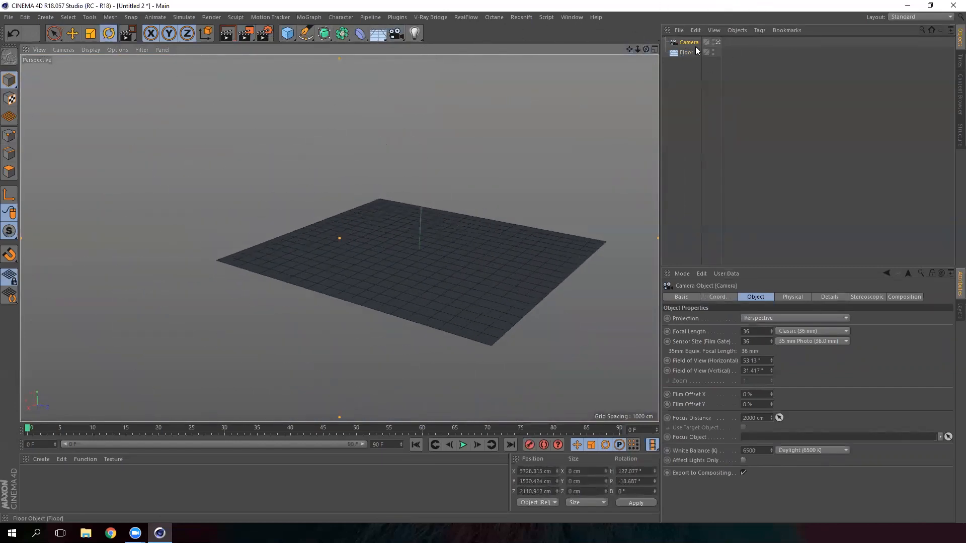
Leave the camera's view and inspect the camera and the floor from outside.
click(719, 42)
scroll(500, 198, down, 10)
alt+drag(496, 261, 413, 146)
Add a Light and position it about 428 cm above the centre of the floor.
click(416, 35)
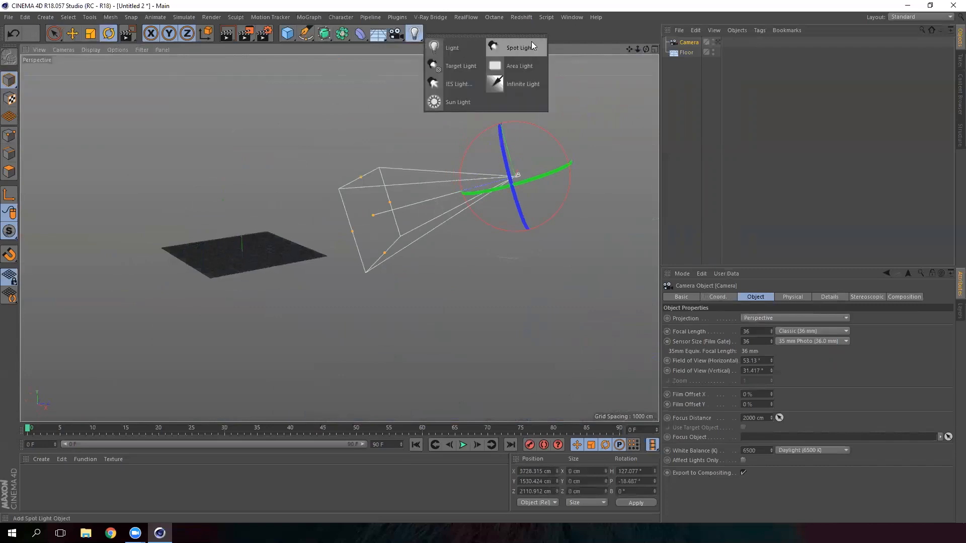
click(468, 52)
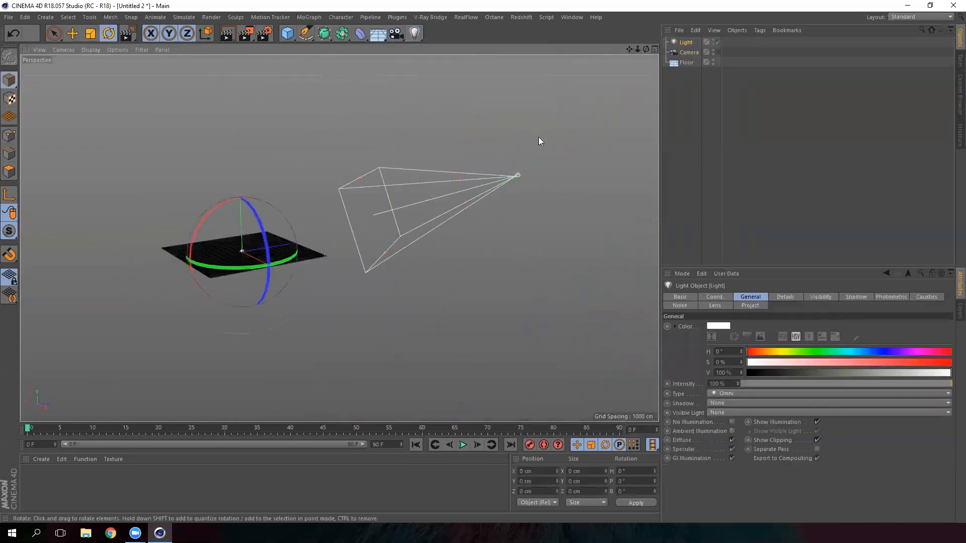
key(e)
drag(233, 164, 224, 170)
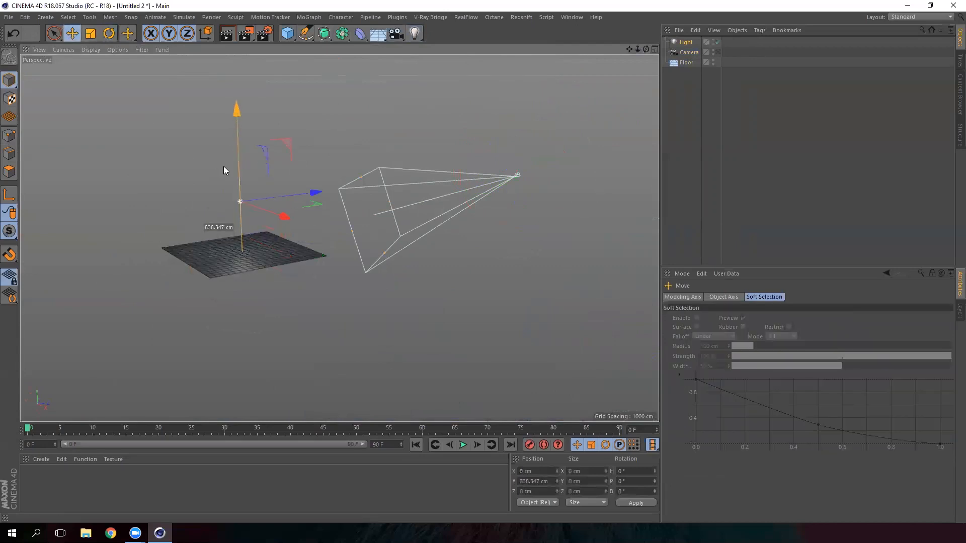
alt+middle_drag(236, 199, 319, 204)
scroll(319, 204, up, 5)
drag(320, 122, 317, 155)
scroll(332, 211, up, 2)
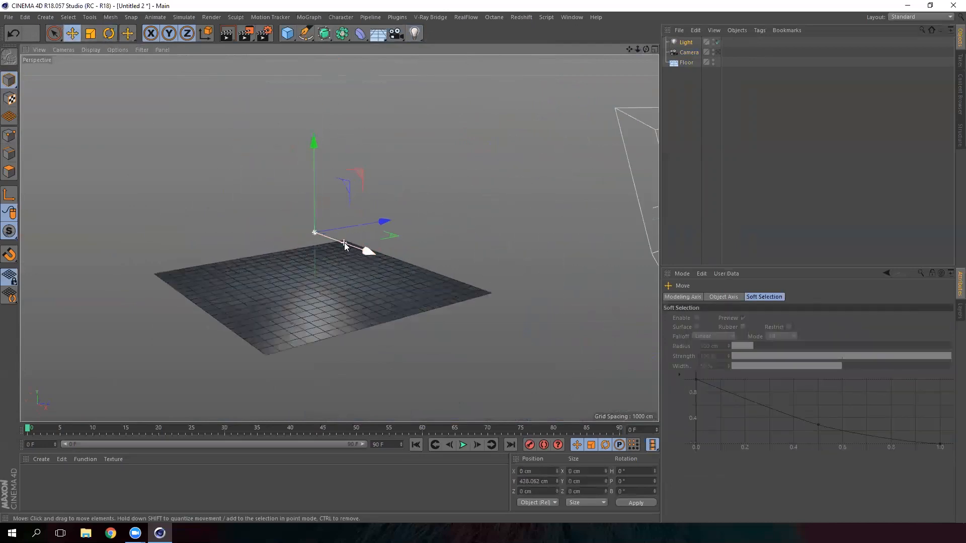
scroll(344, 243, up, 1)
Tint the light red by raising its colour saturation, and inspect the illuminated floor.
click(686, 42)
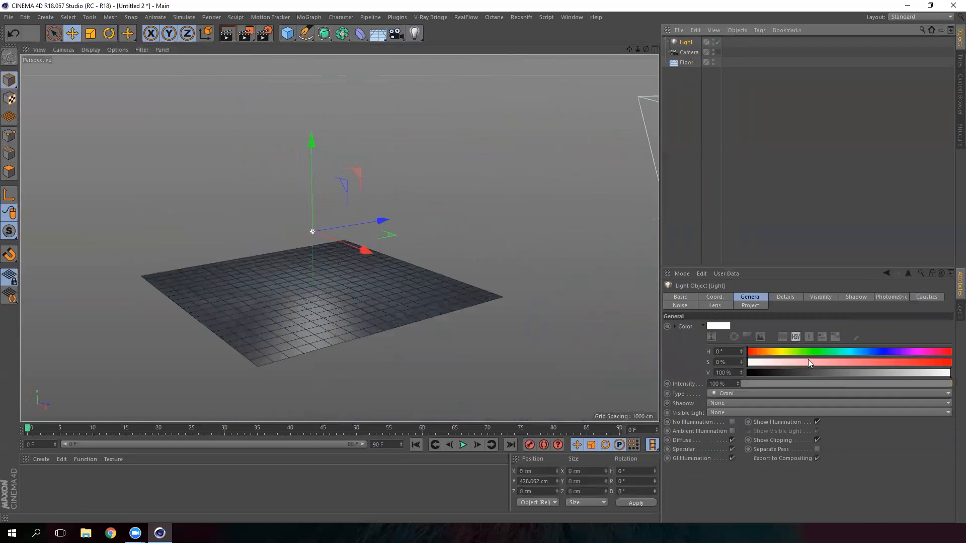
drag(809, 362, 892, 362)
alt+drag(332, 276, 433, 293)
Select the light, the camera and the floor together and delete them from the scene.
drag(695, 87, 677, 38)
key(Delete)
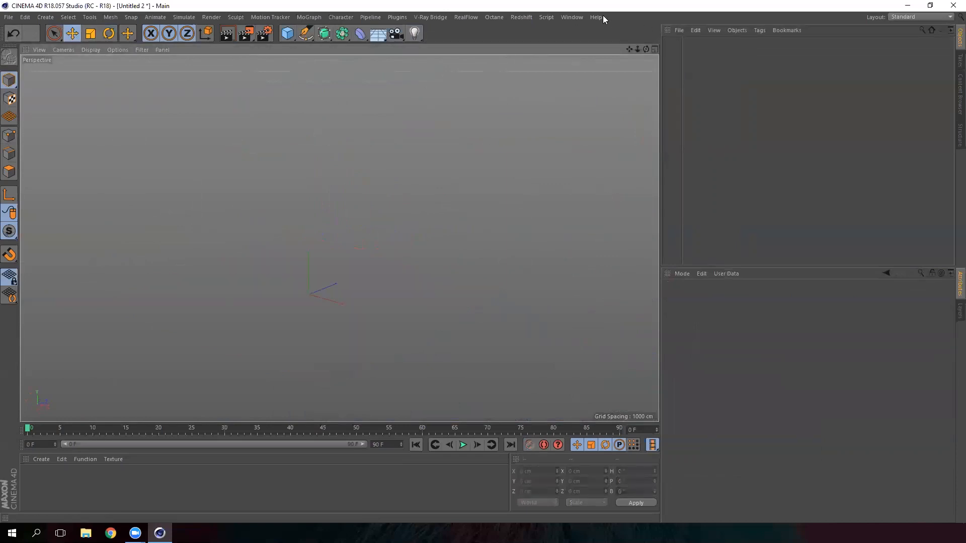
click(9, 17)
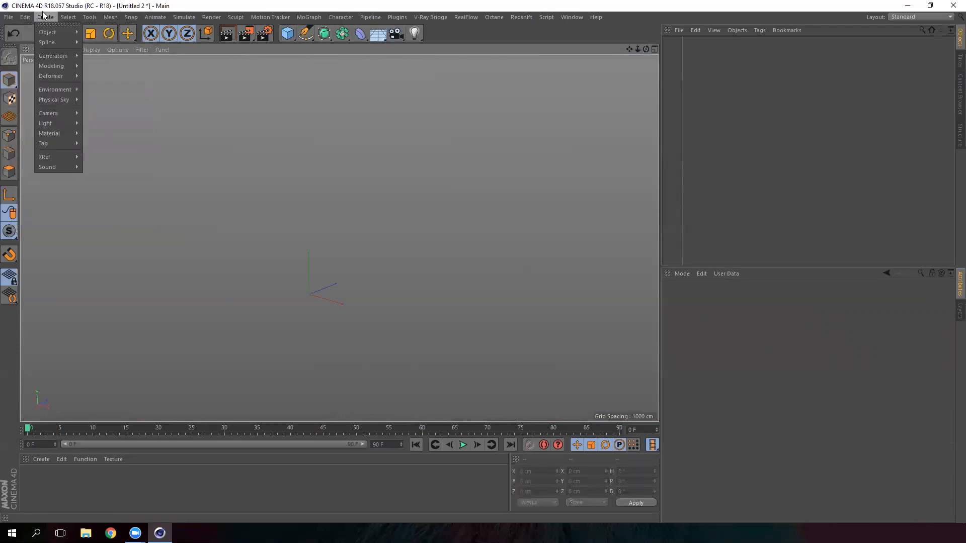
mouse_move(208, 18)
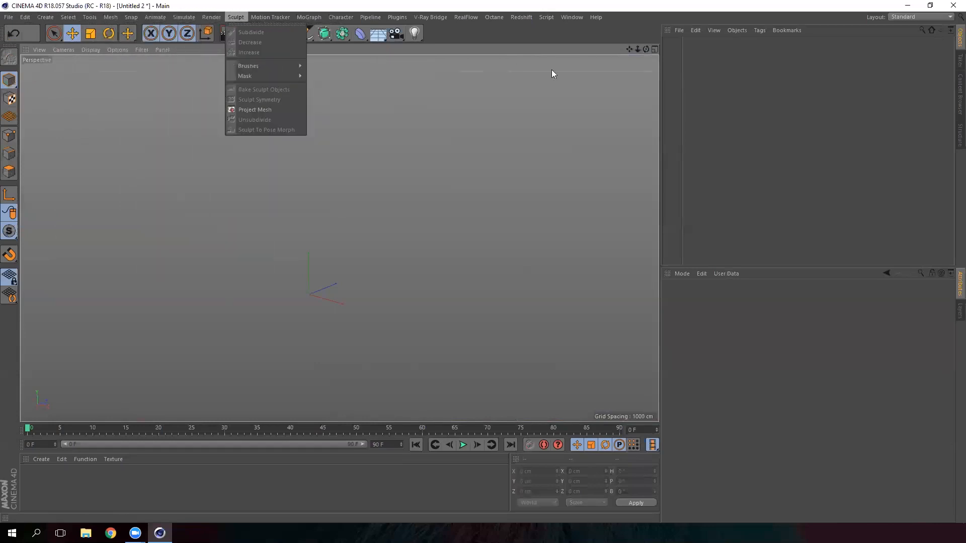
click(405, 131)
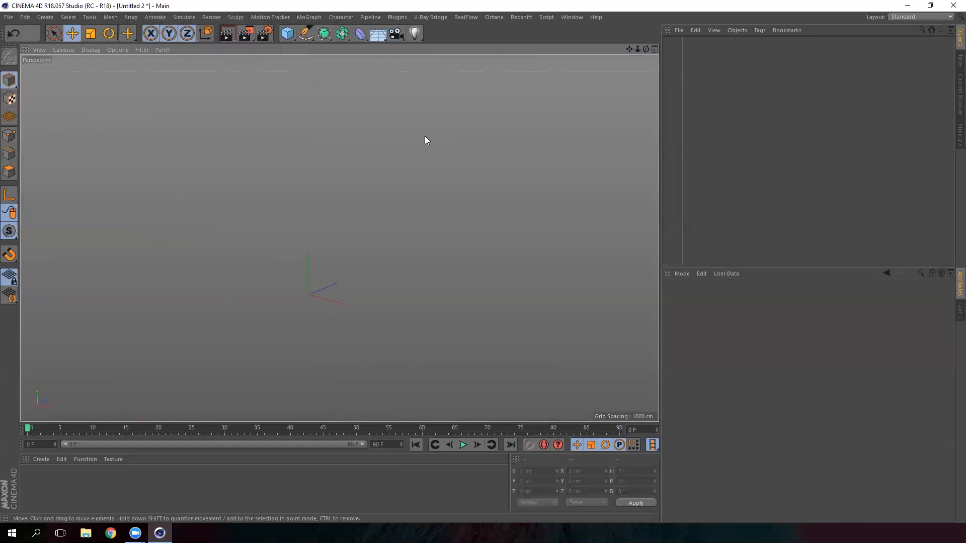